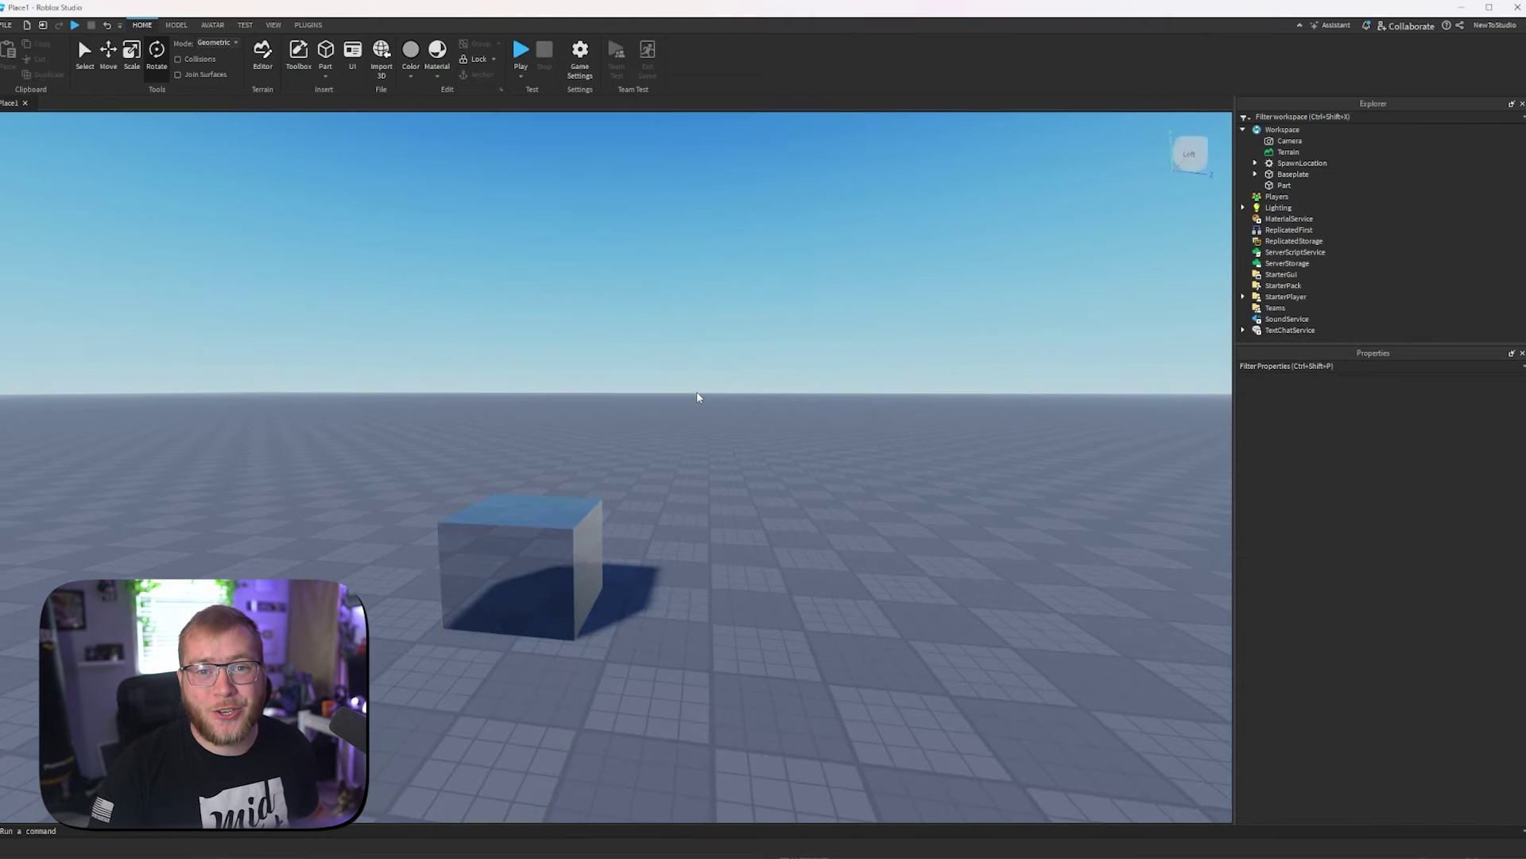
Select the glass part and move it across the baseplate to about X 26.8, Z 5.2
key(w)
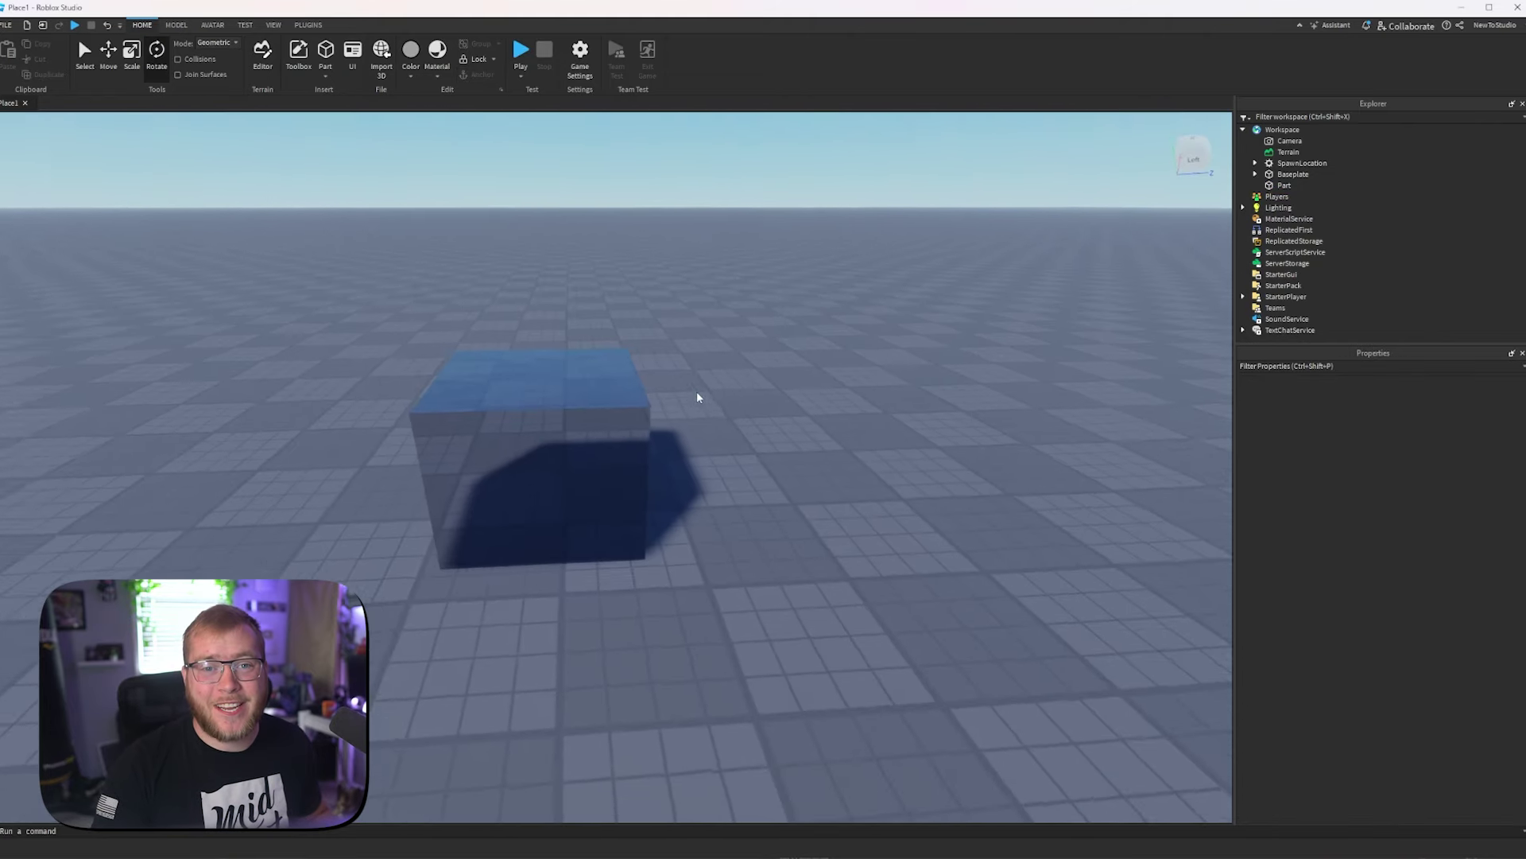
click(532, 568)
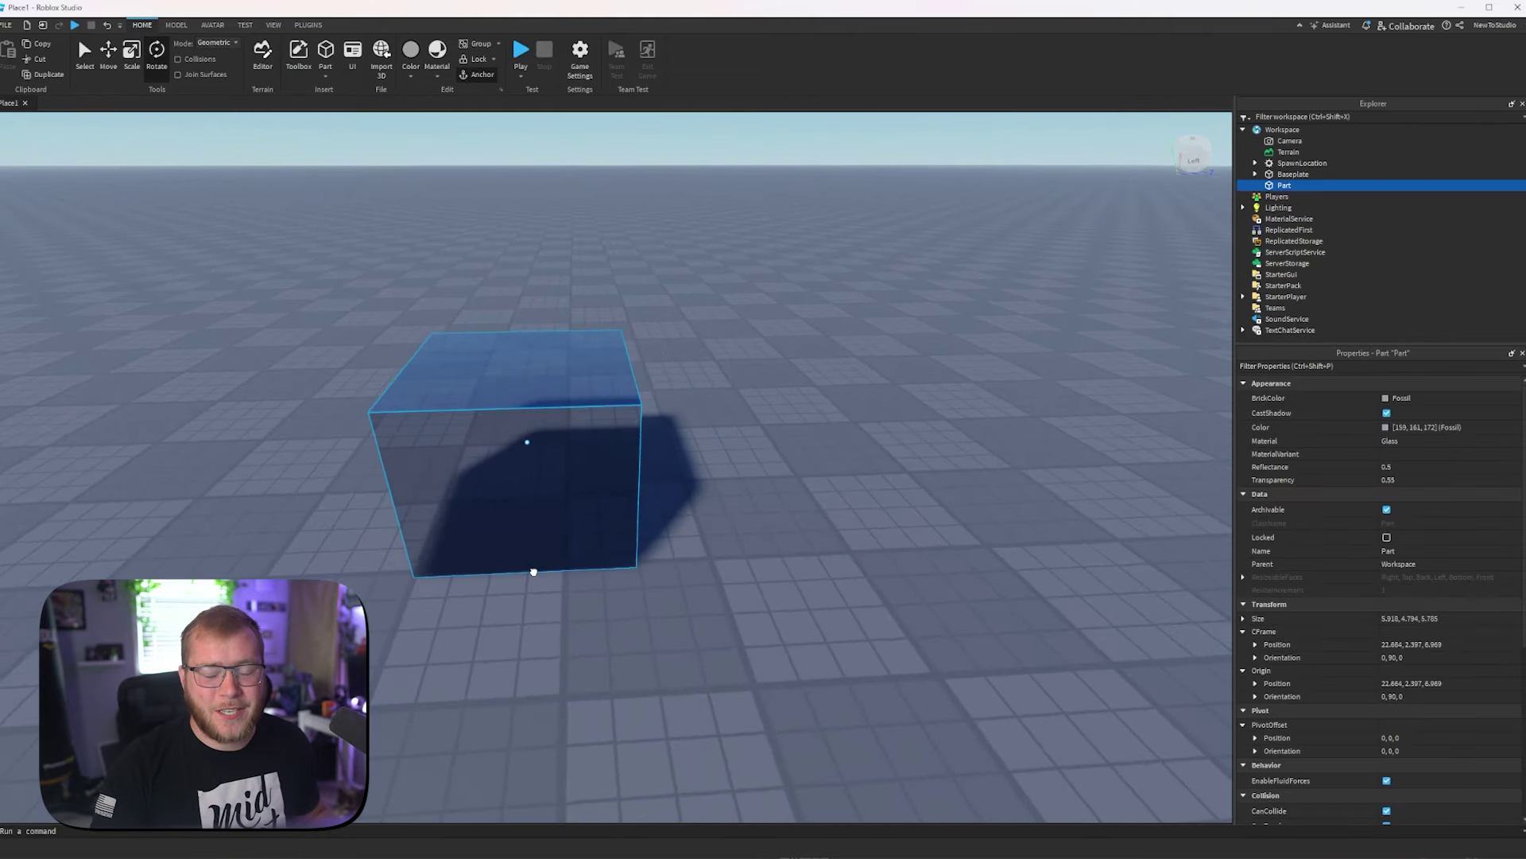
right_drag(801, 549, 799, 548)
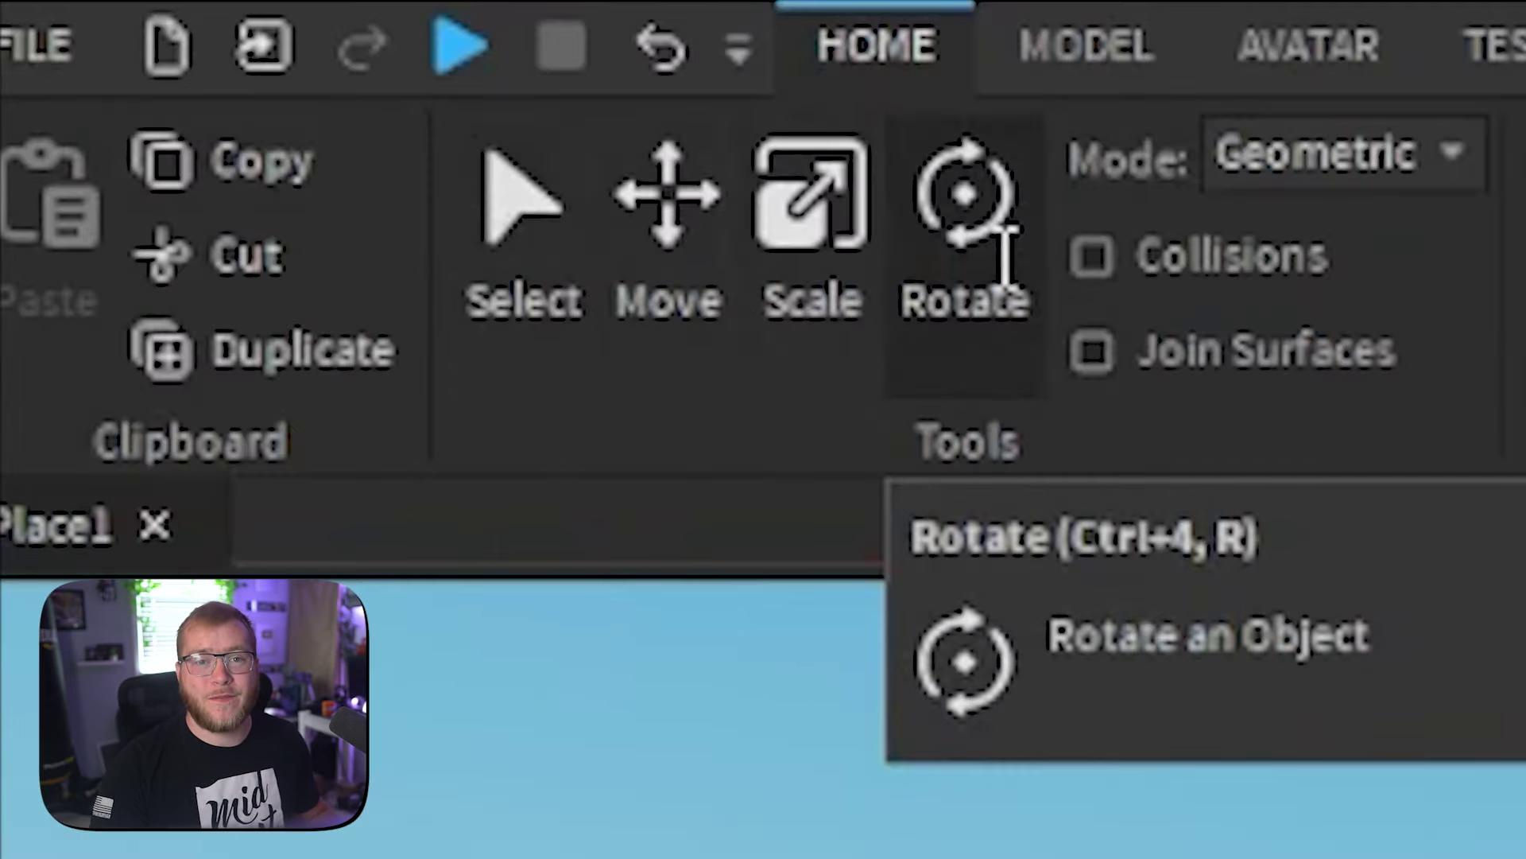
scroll(781, 489, up, 3)
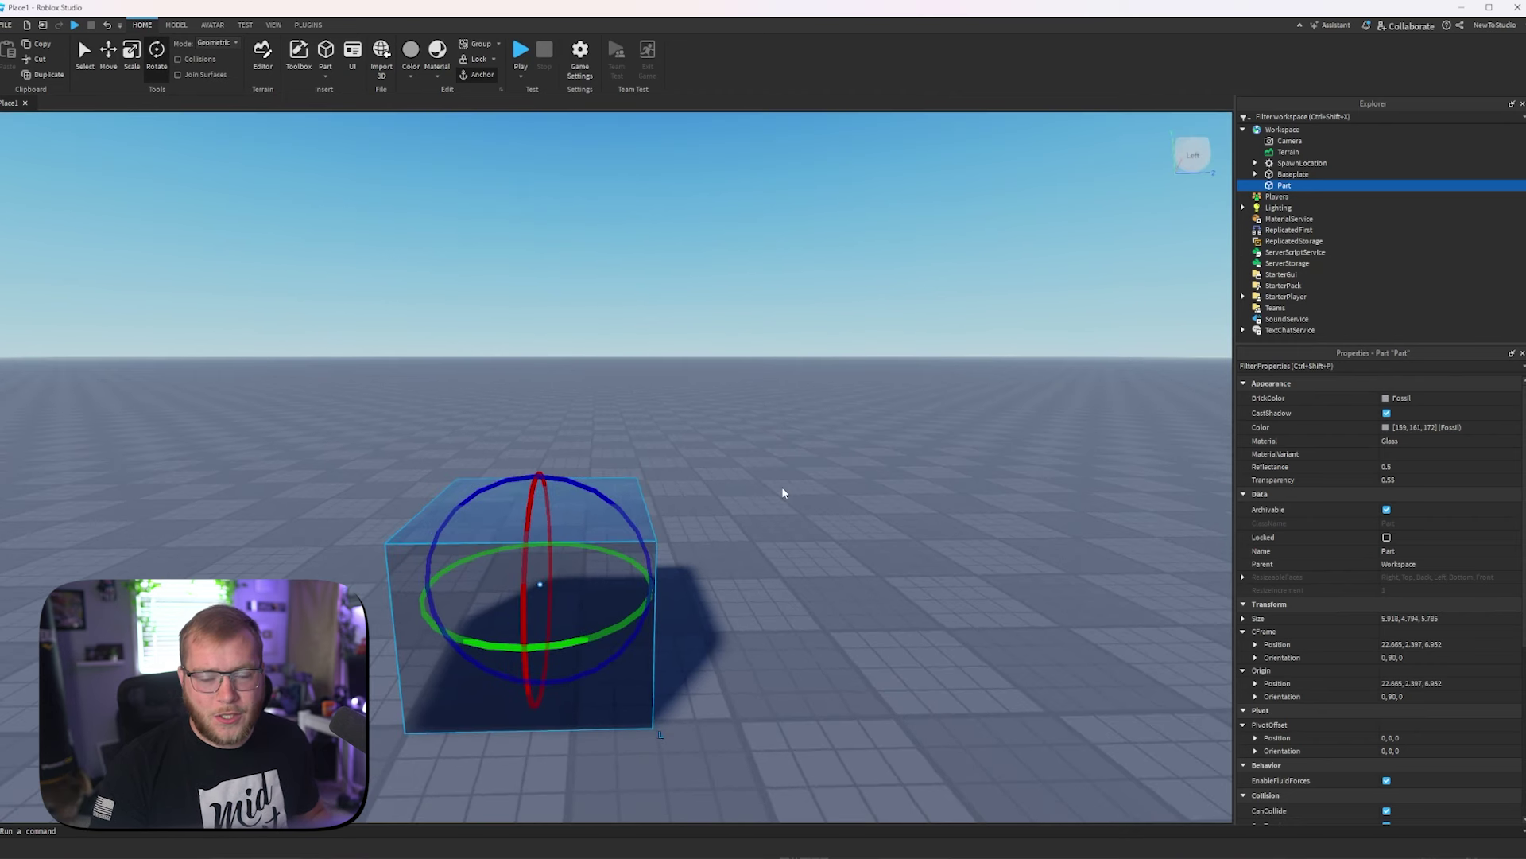
drag(610, 602, 541, 513)
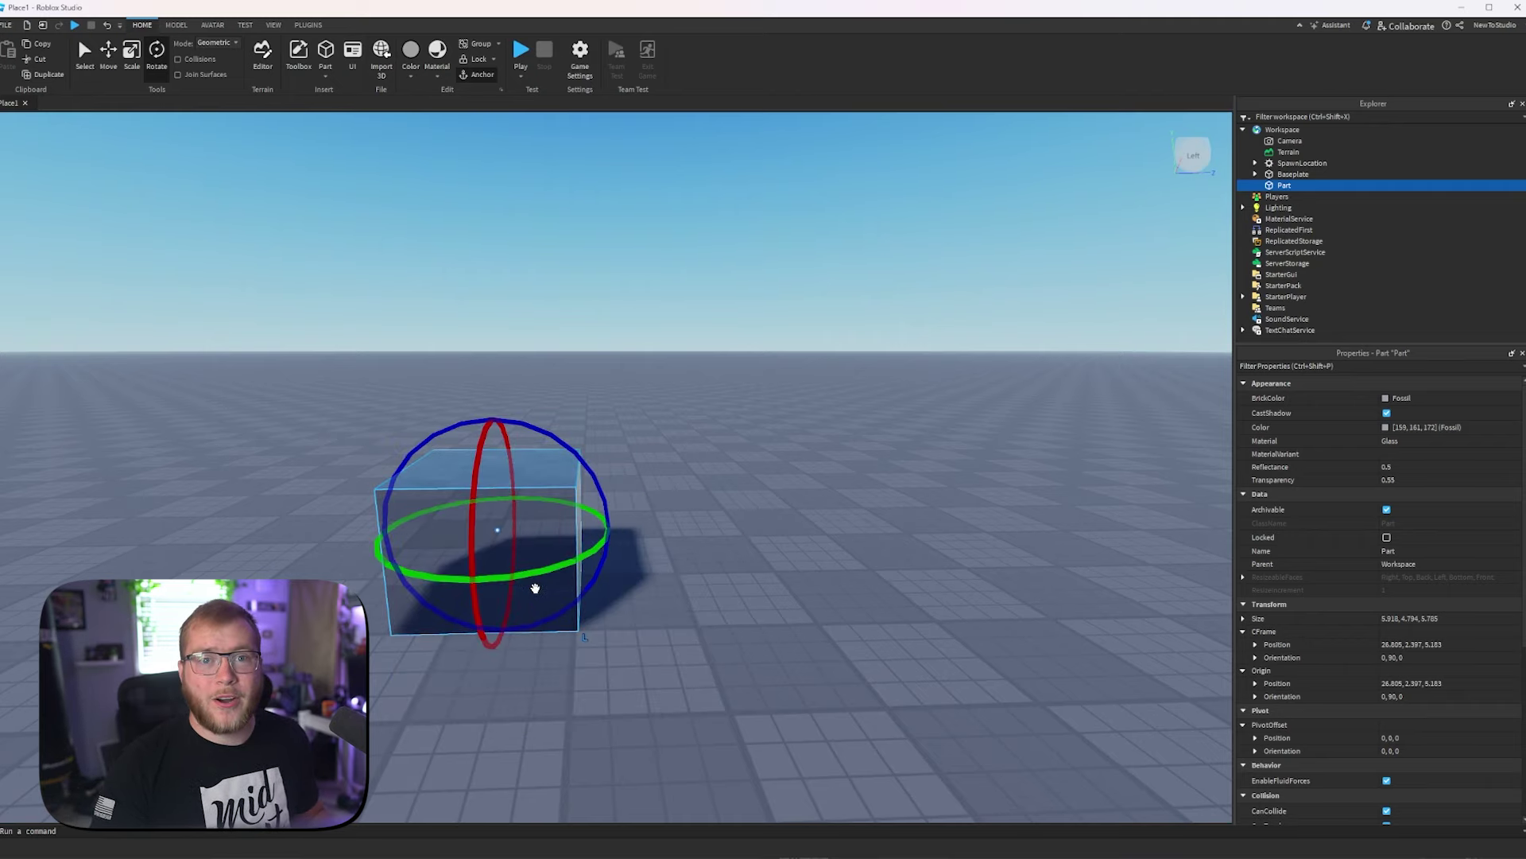
Duplicate the glass part and place the copy offset above the original with the Move tool
key(ctrl+d)
click(108, 57)
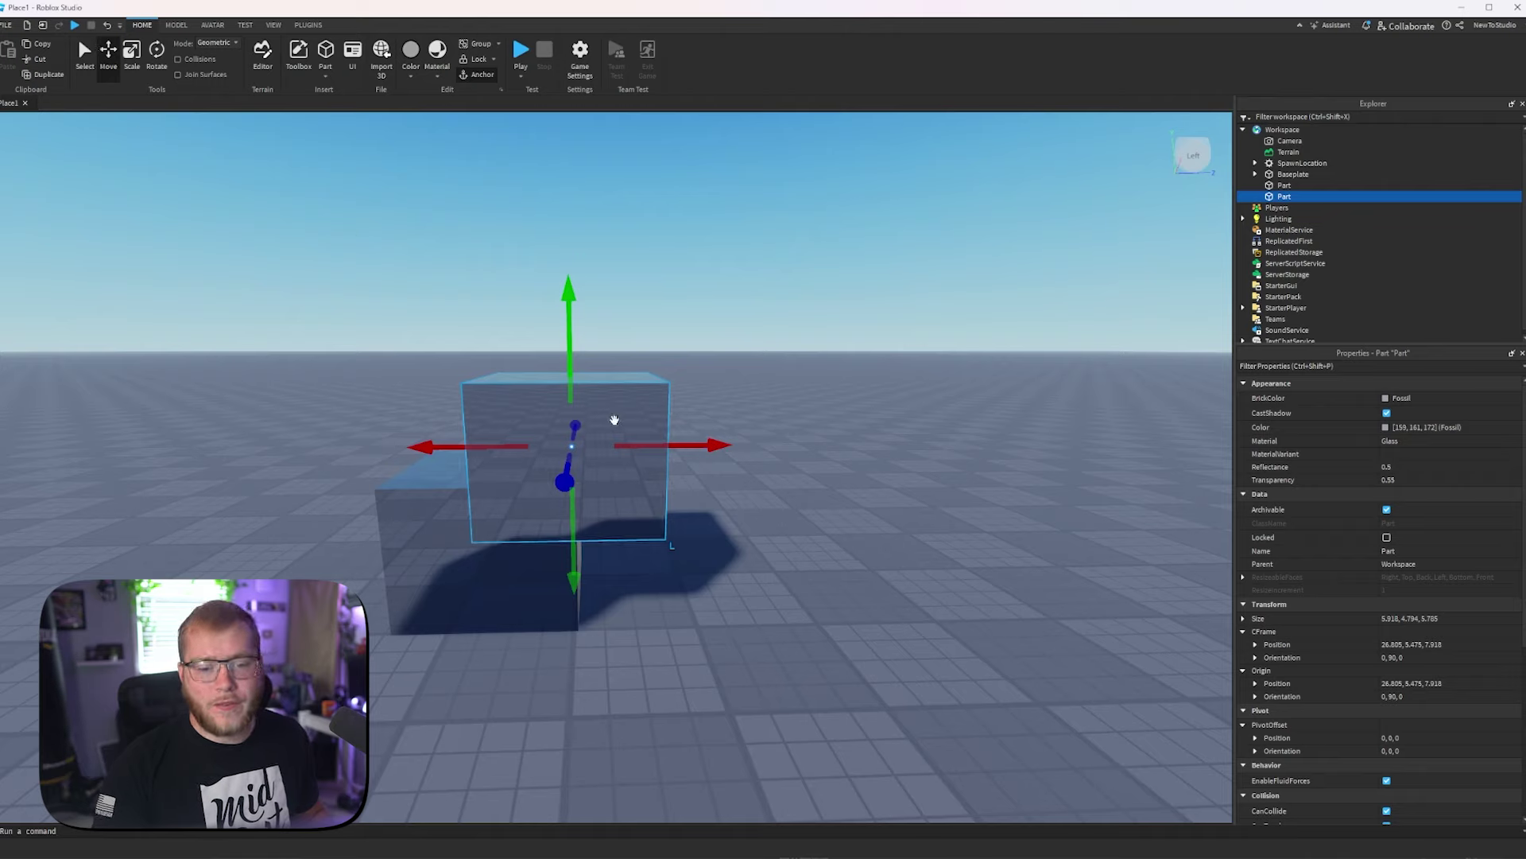
drag(614, 420, 517, 559)
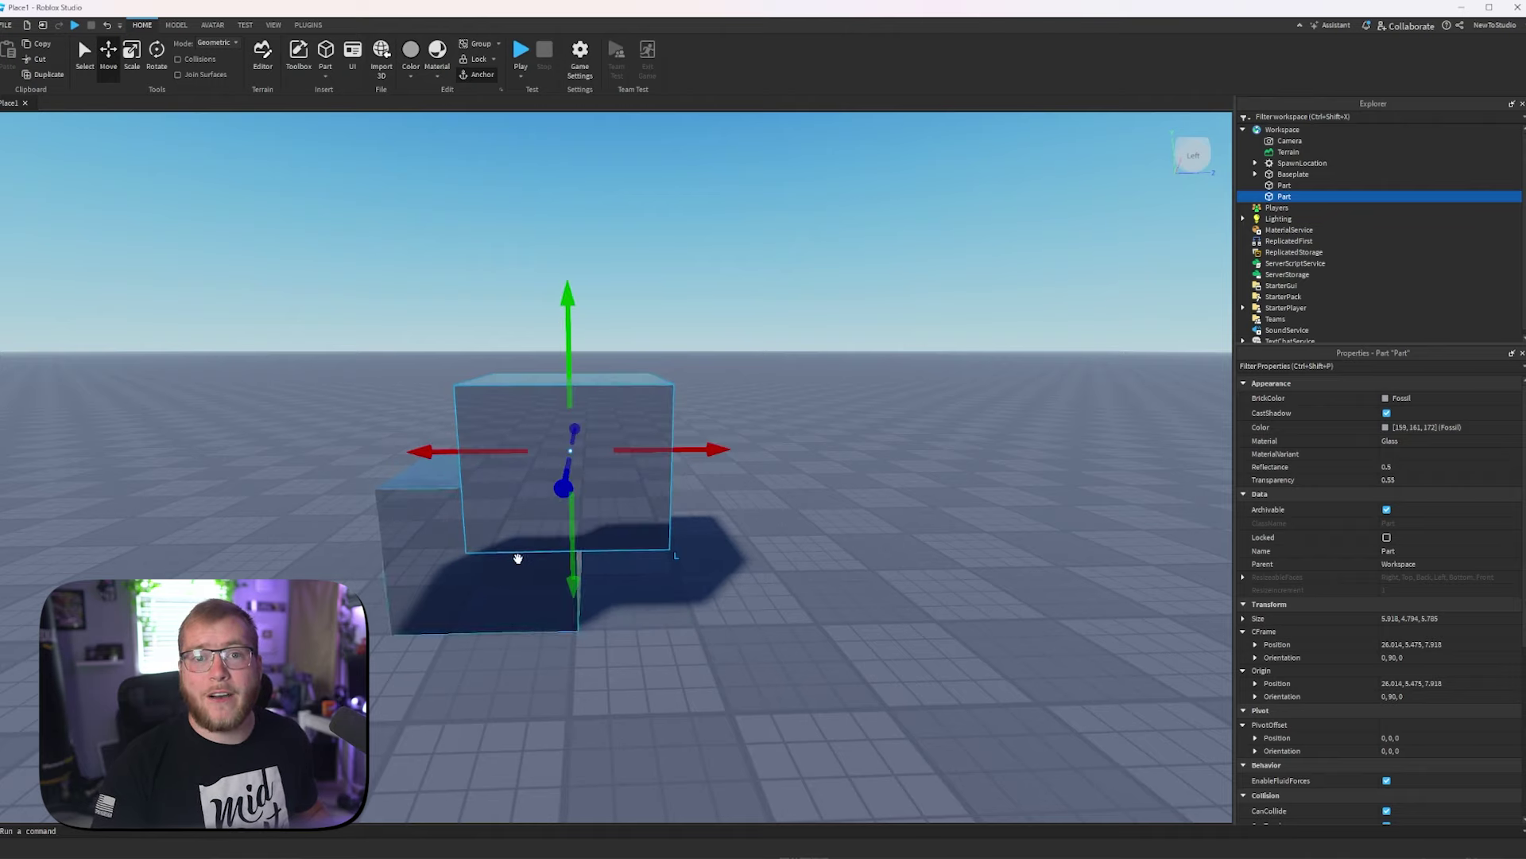
Group both glass parts into one model, shift it slightly across the baseplate and deselect it
ctrl+click(434, 525)
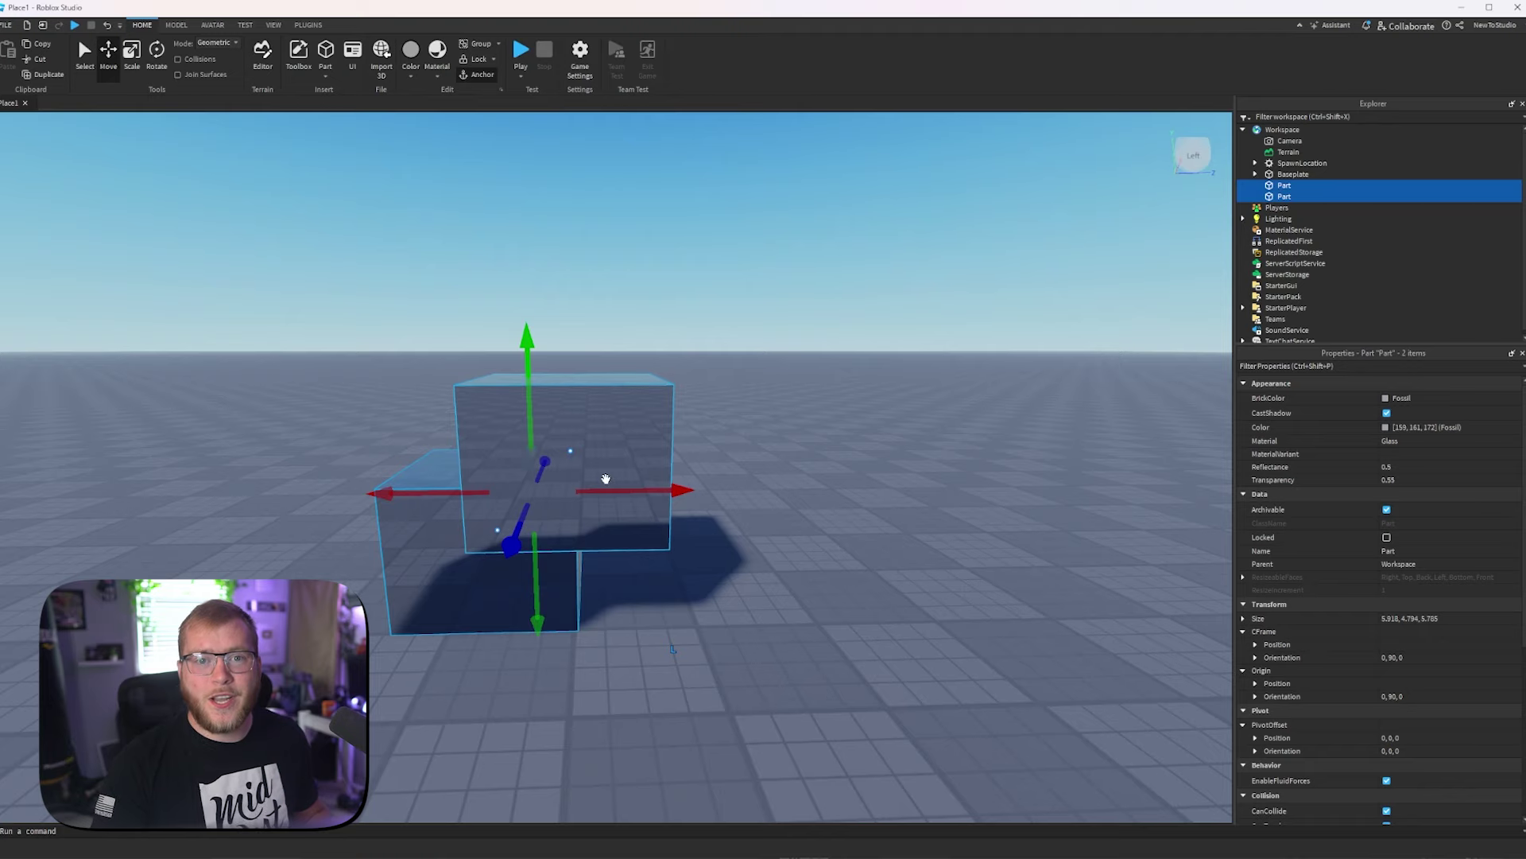
key(ctrl+g)
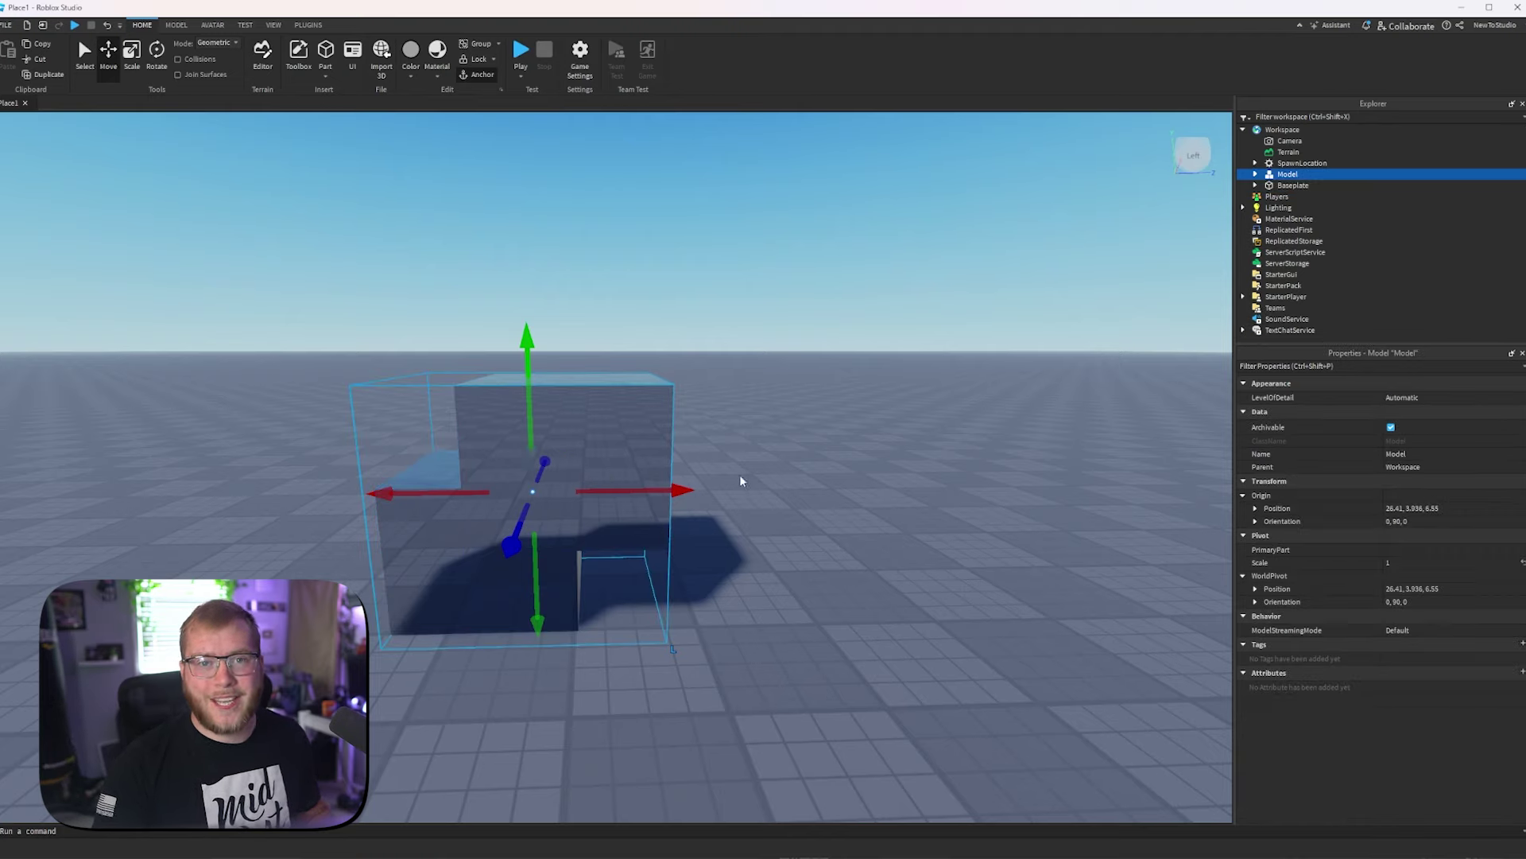
drag(647, 480, 567, 645)
click(266, 369)
key(ctrl+1)
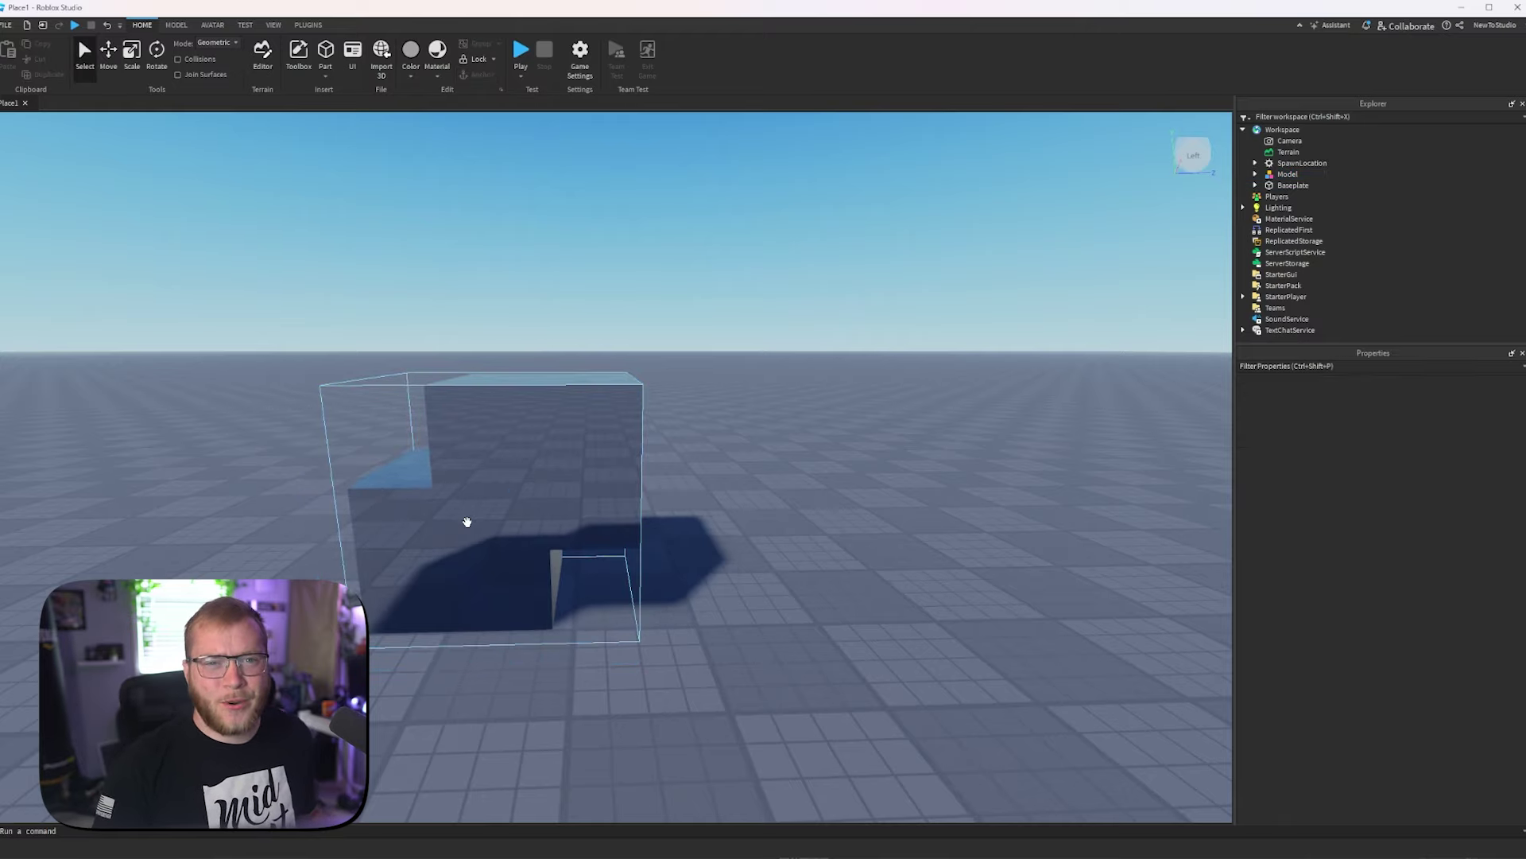
Move the grouped model freely over the baseplate with the Select tool to about X 13.2, Z -22.8
drag(475, 503, 682, 550)
right_drag(656, 549, 681, 550)
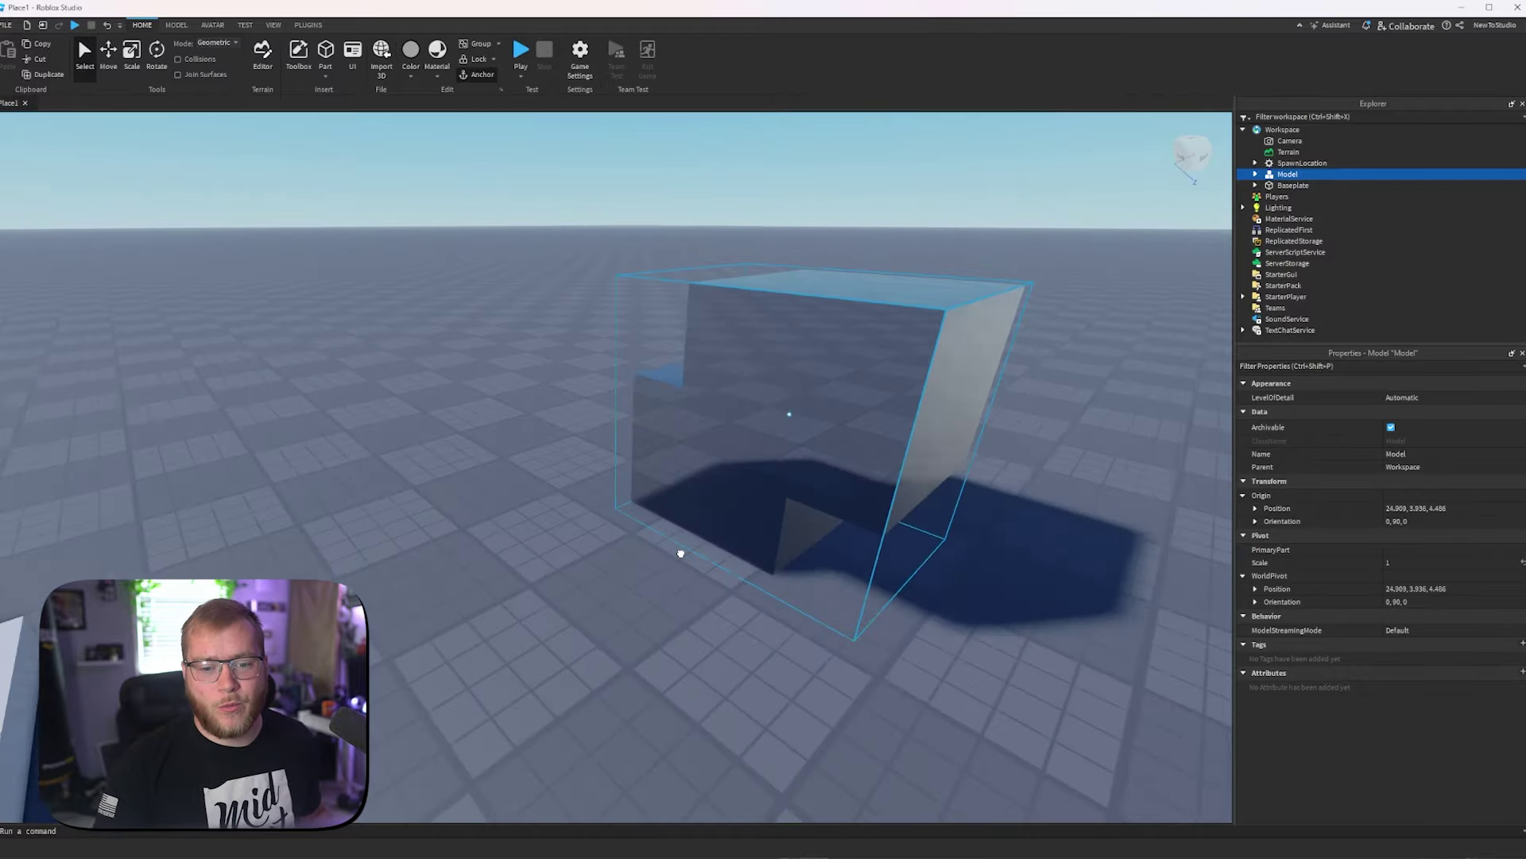
scroll(716, 552, down, 5)
drag(682, 550, 952, 552)
key(f)
scroll(926, 455, down, 3)
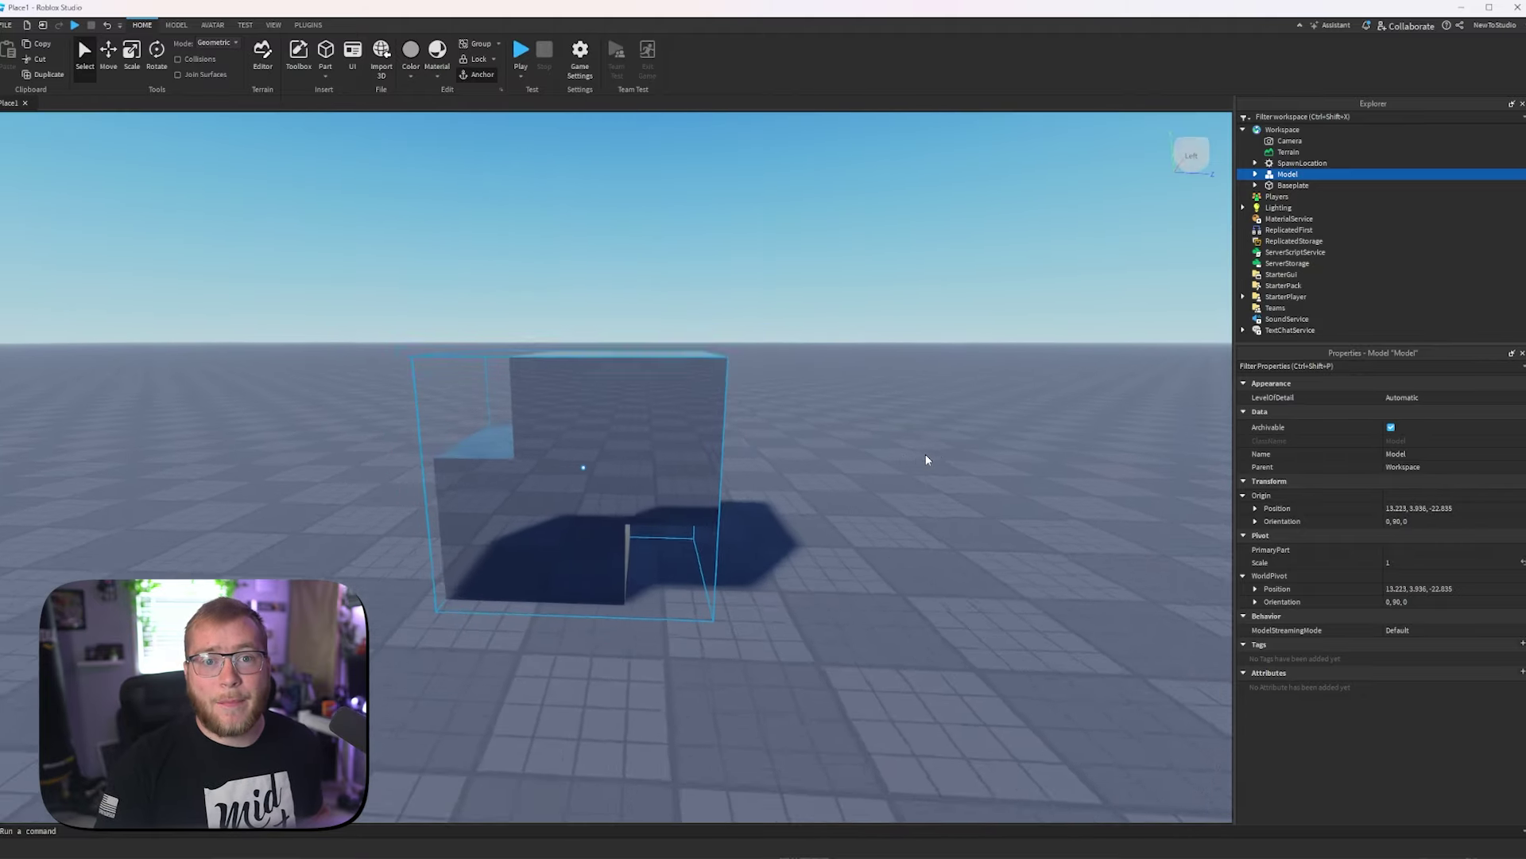
Reposition the model sideways and vertically with the Move tool's axis handles to about Y 5.2, Z -20.1
click(108, 54)
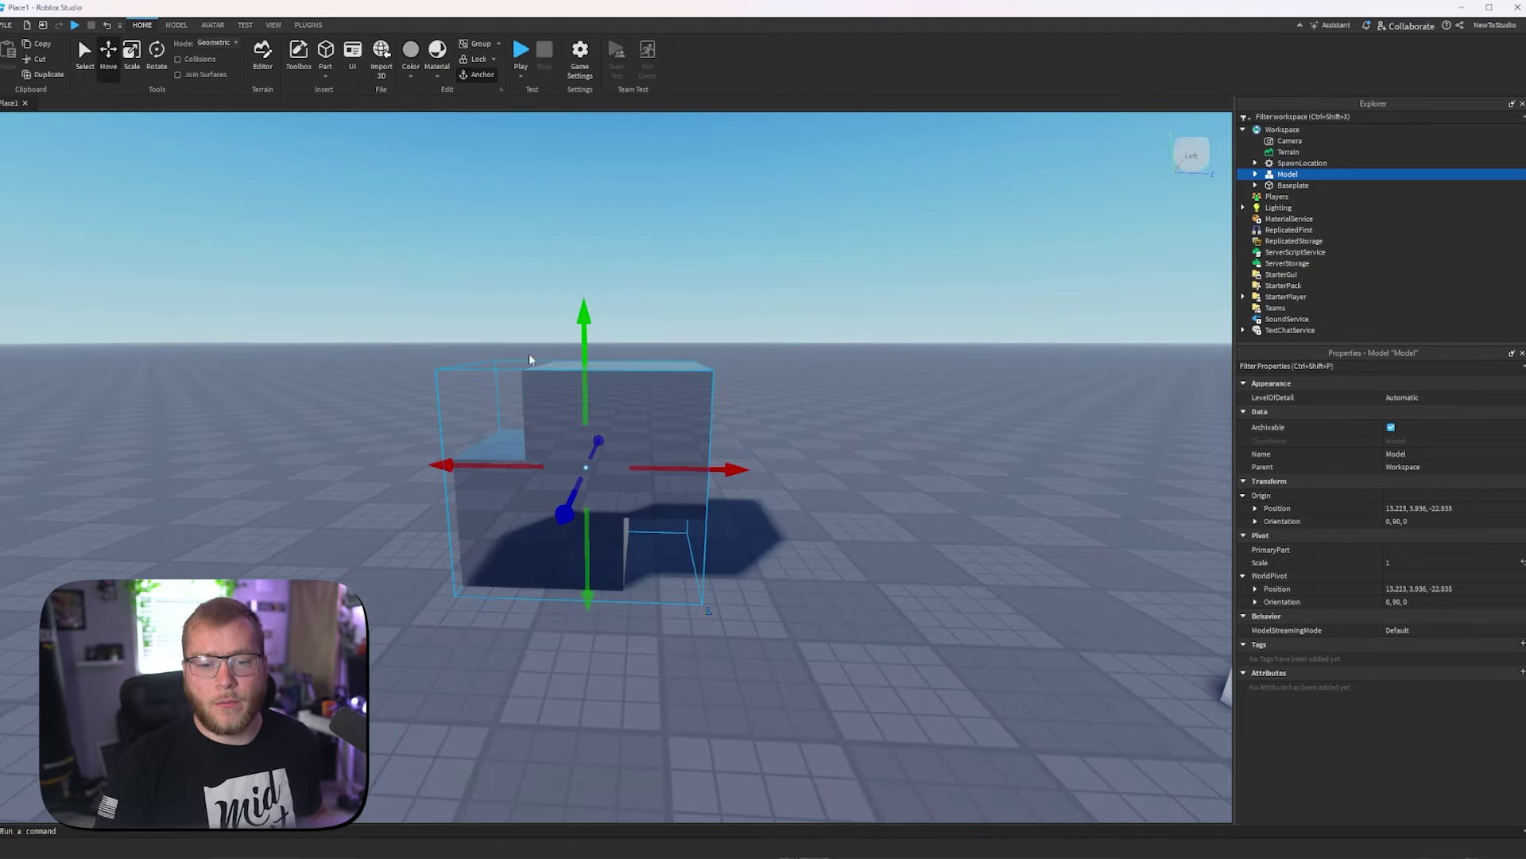
drag(706, 470, 593, 468)
drag(461, 376, 453, 227)
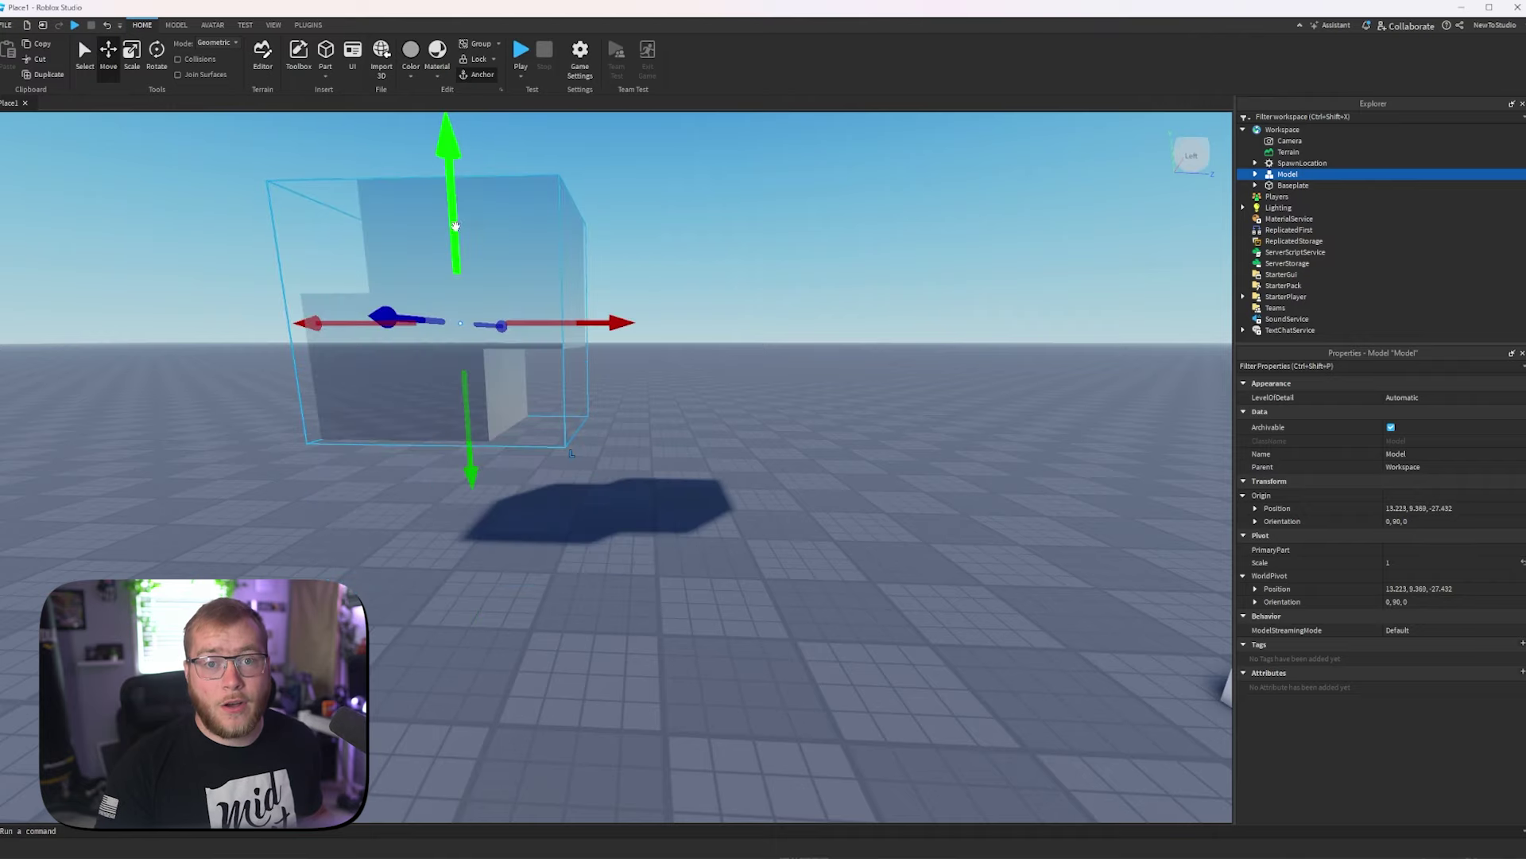
drag(546, 316, 783, 320)
drag(714, 391, 691, 503)
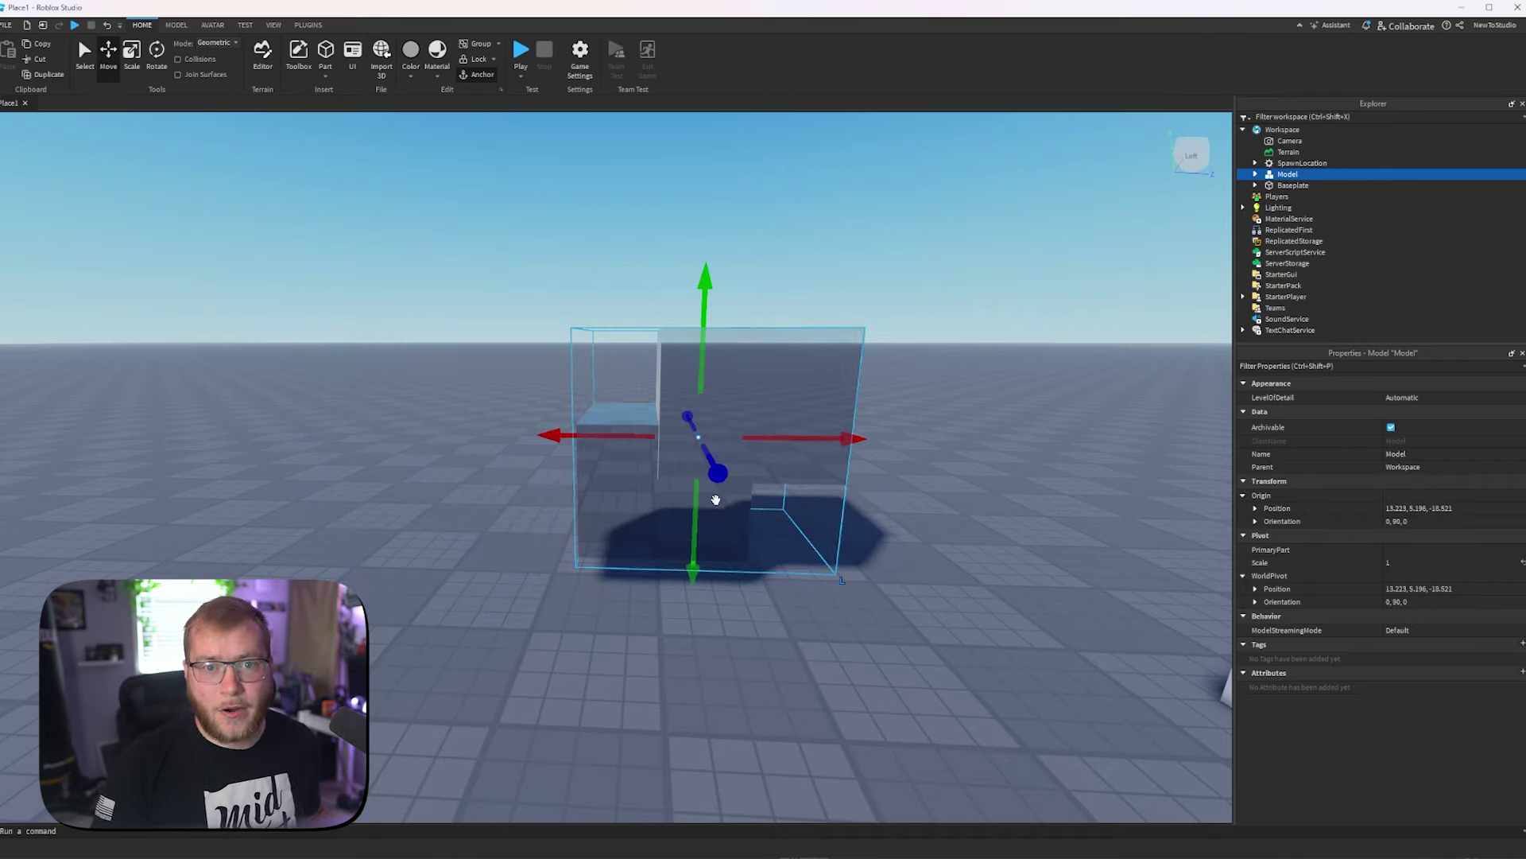
drag(794, 437, 742, 437)
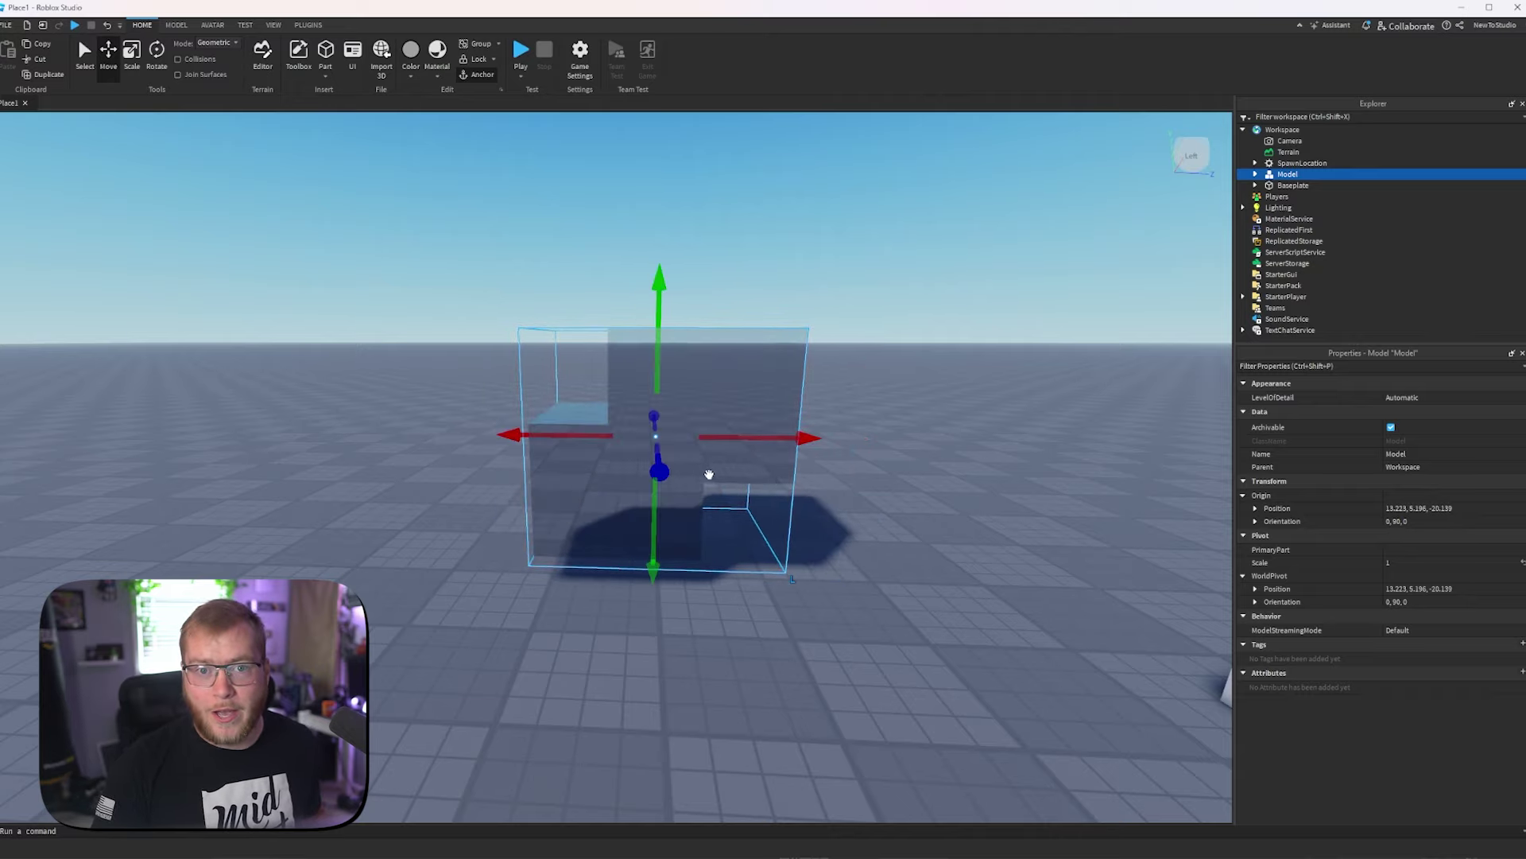
Rotate the model about its vertical axis to an orientation of about 136°
right_drag(709, 475, 713, 476)
key(ctrl+l)
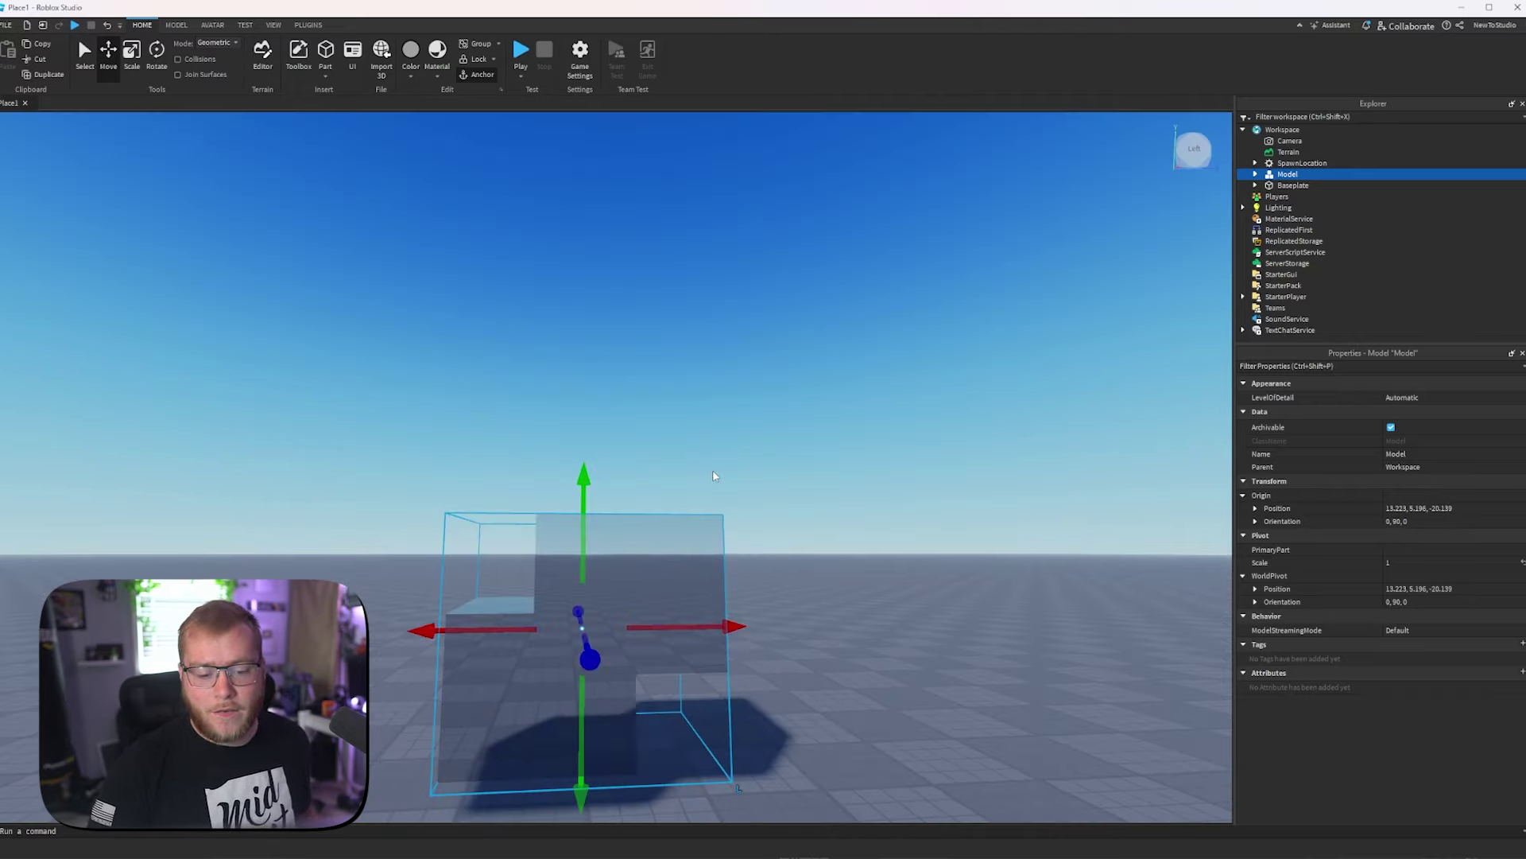
right_drag(681, 492, 720, 479)
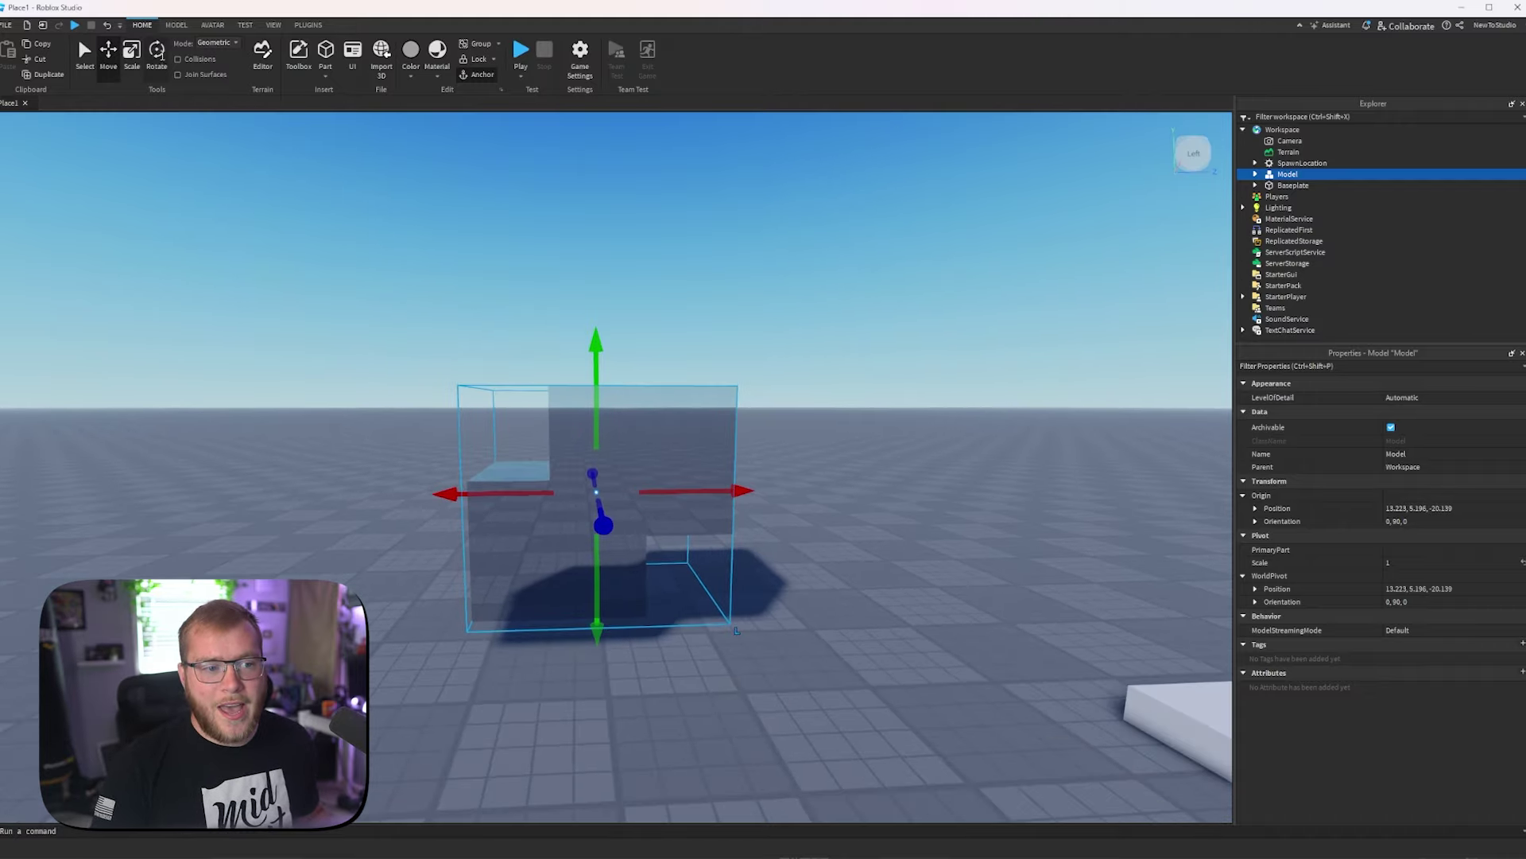
click(157, 57)
drag(619, 519, 691, 511)
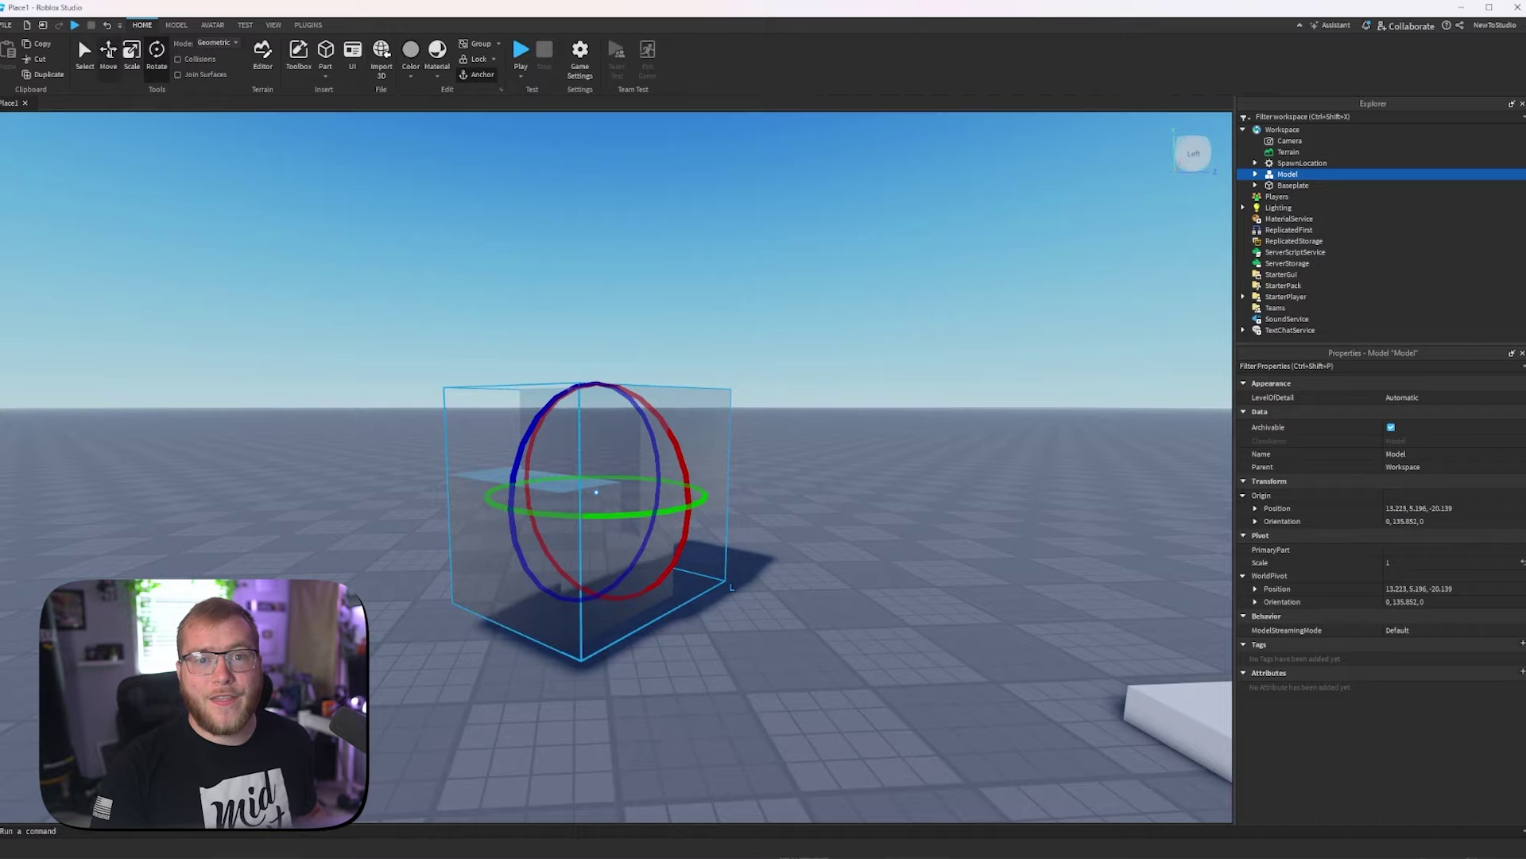
Move the rotated model along its own local Z axis to about X 14.3, Z -21.2
click(112, 54)
right_drag(680, 366, 679, 365)
key(w)
key(s)
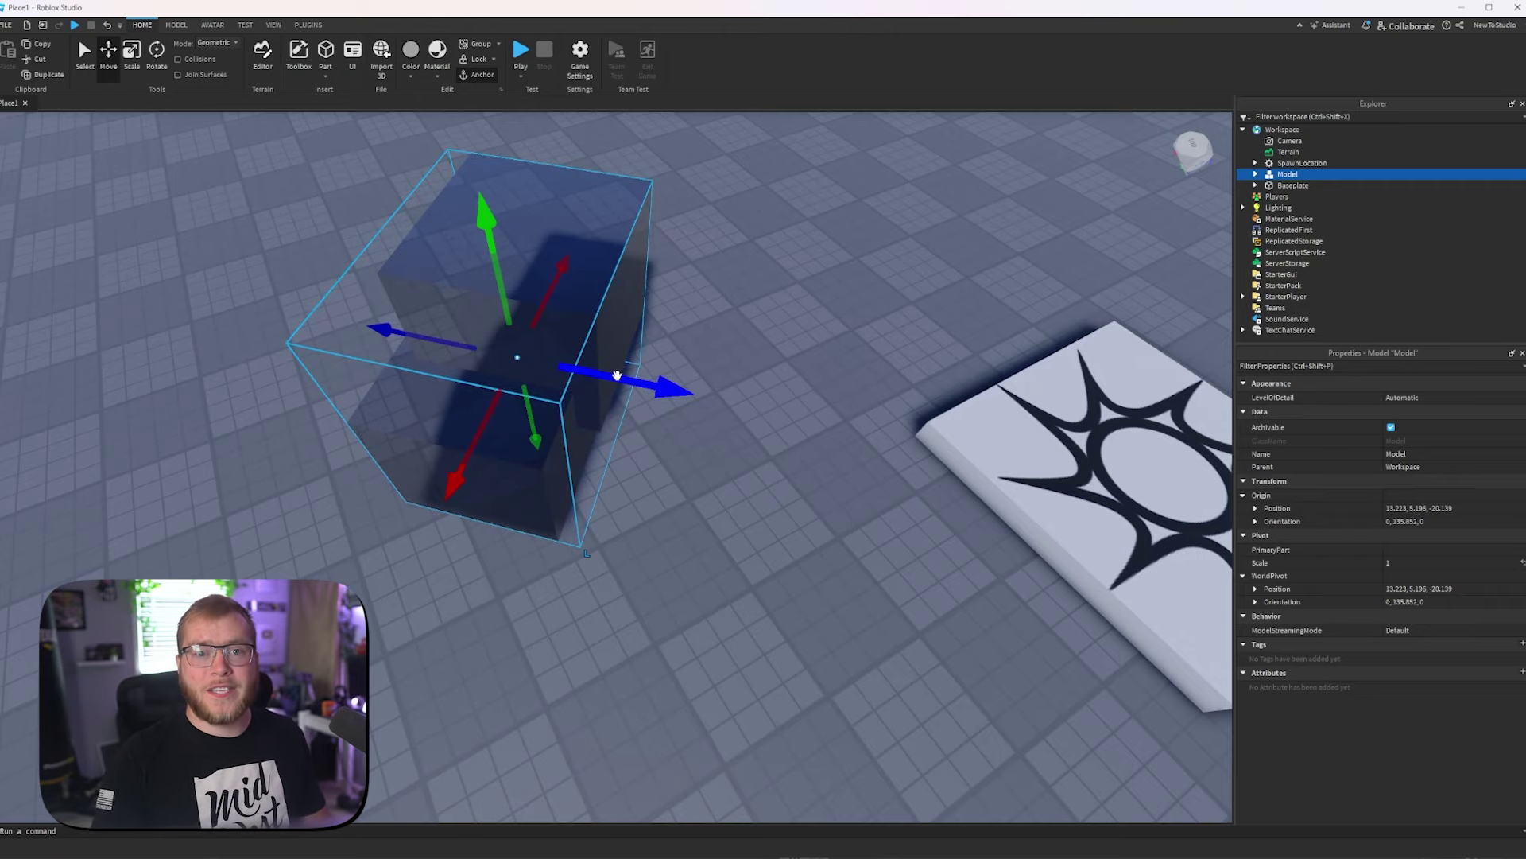
drag(617, 375, 571, 387)
right_drag(704, 403, 704, 402)
middle_drag(705, 405, 697, 400)
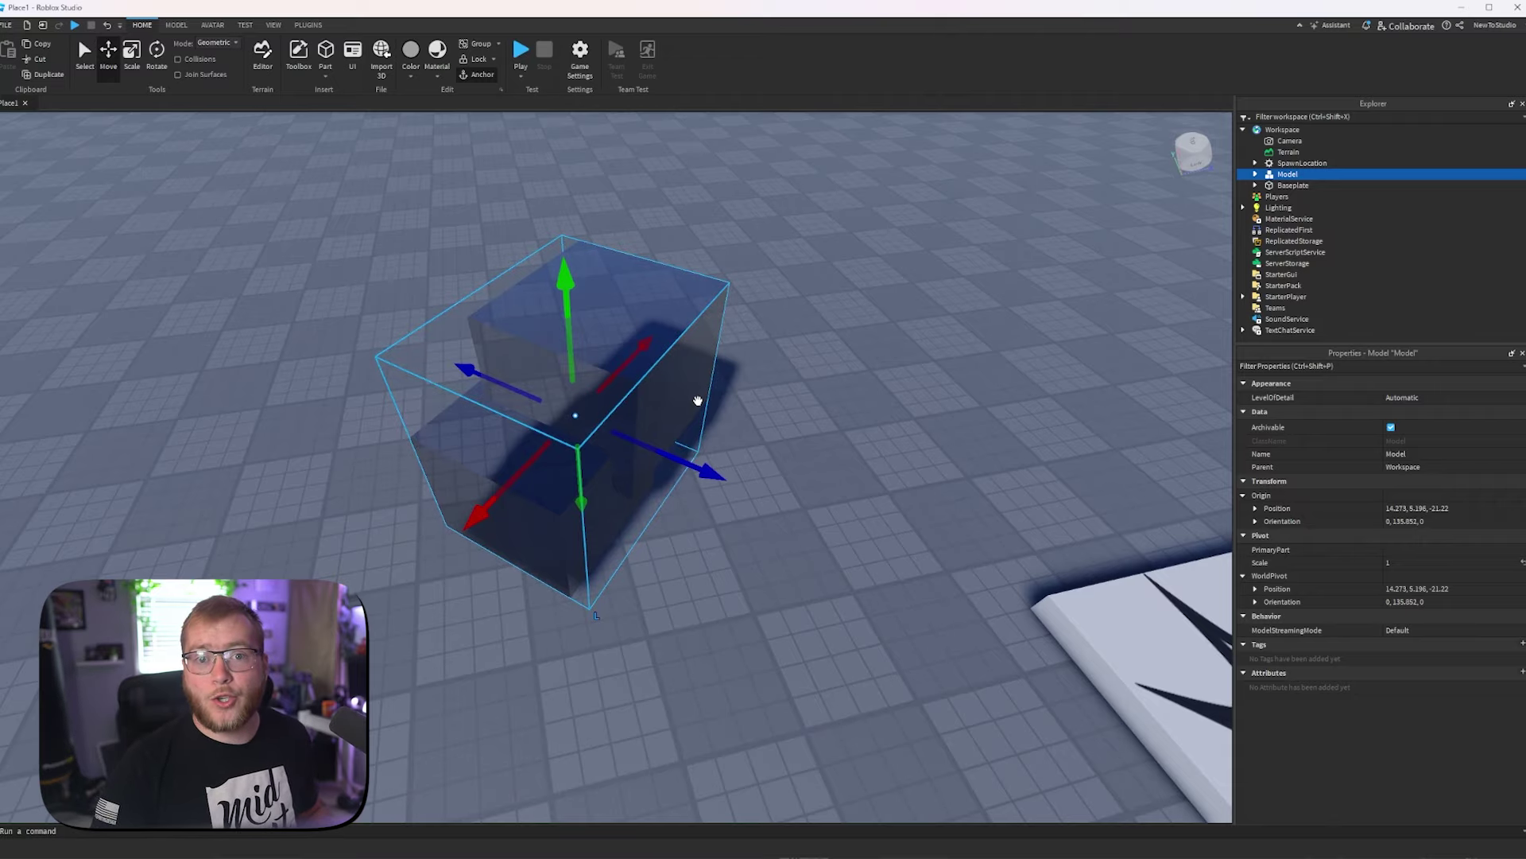
Switch the move handles to world axes and move the model along world Z to about -27.8
key(ctrl+l)
drag(678, 398, 501, 408)
right_drag(546, 410, 546, 410)
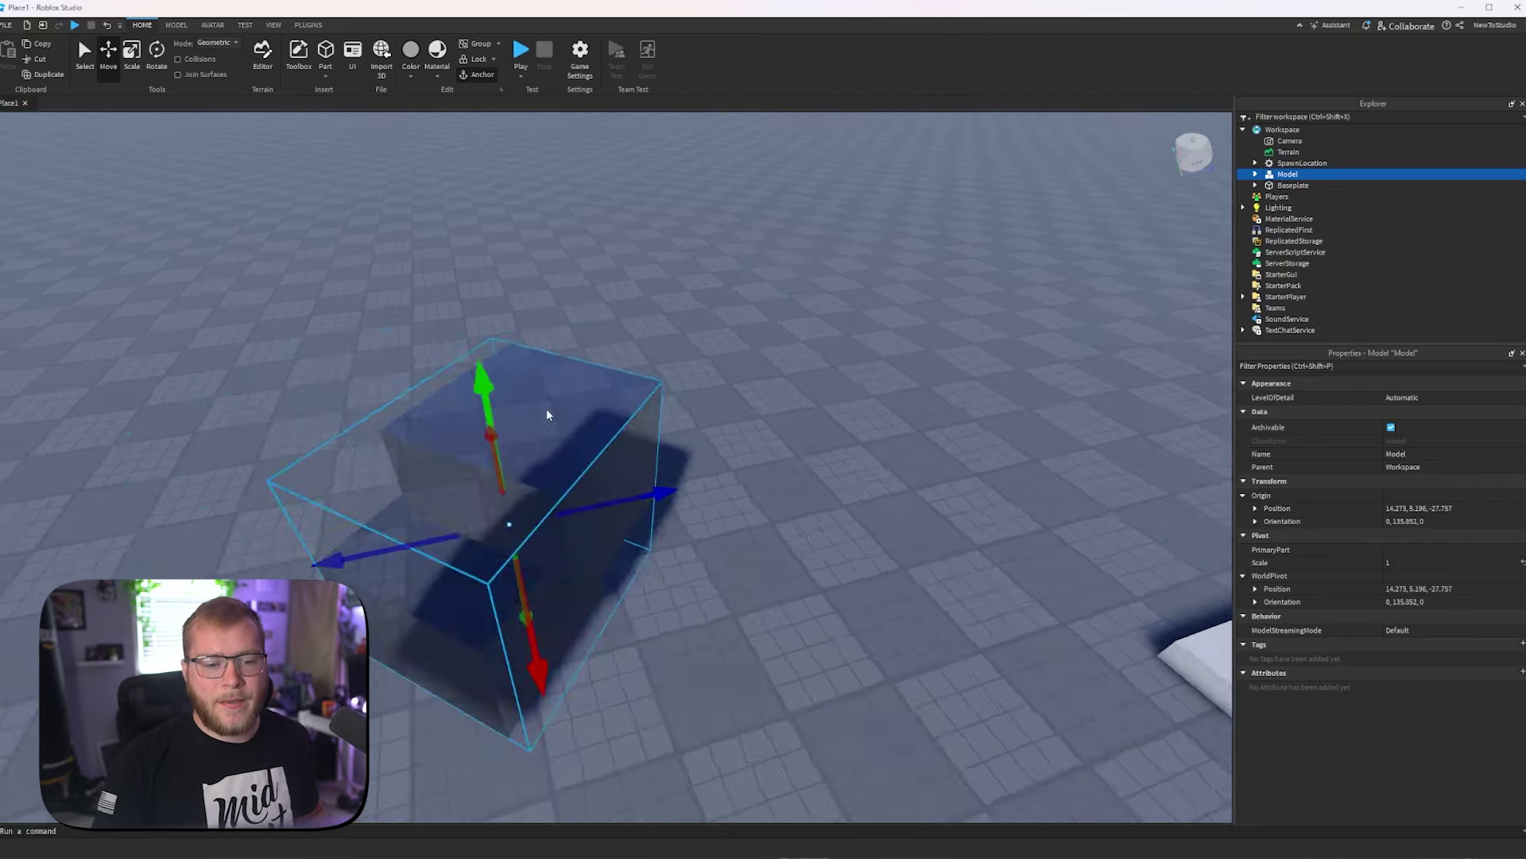
key(f)
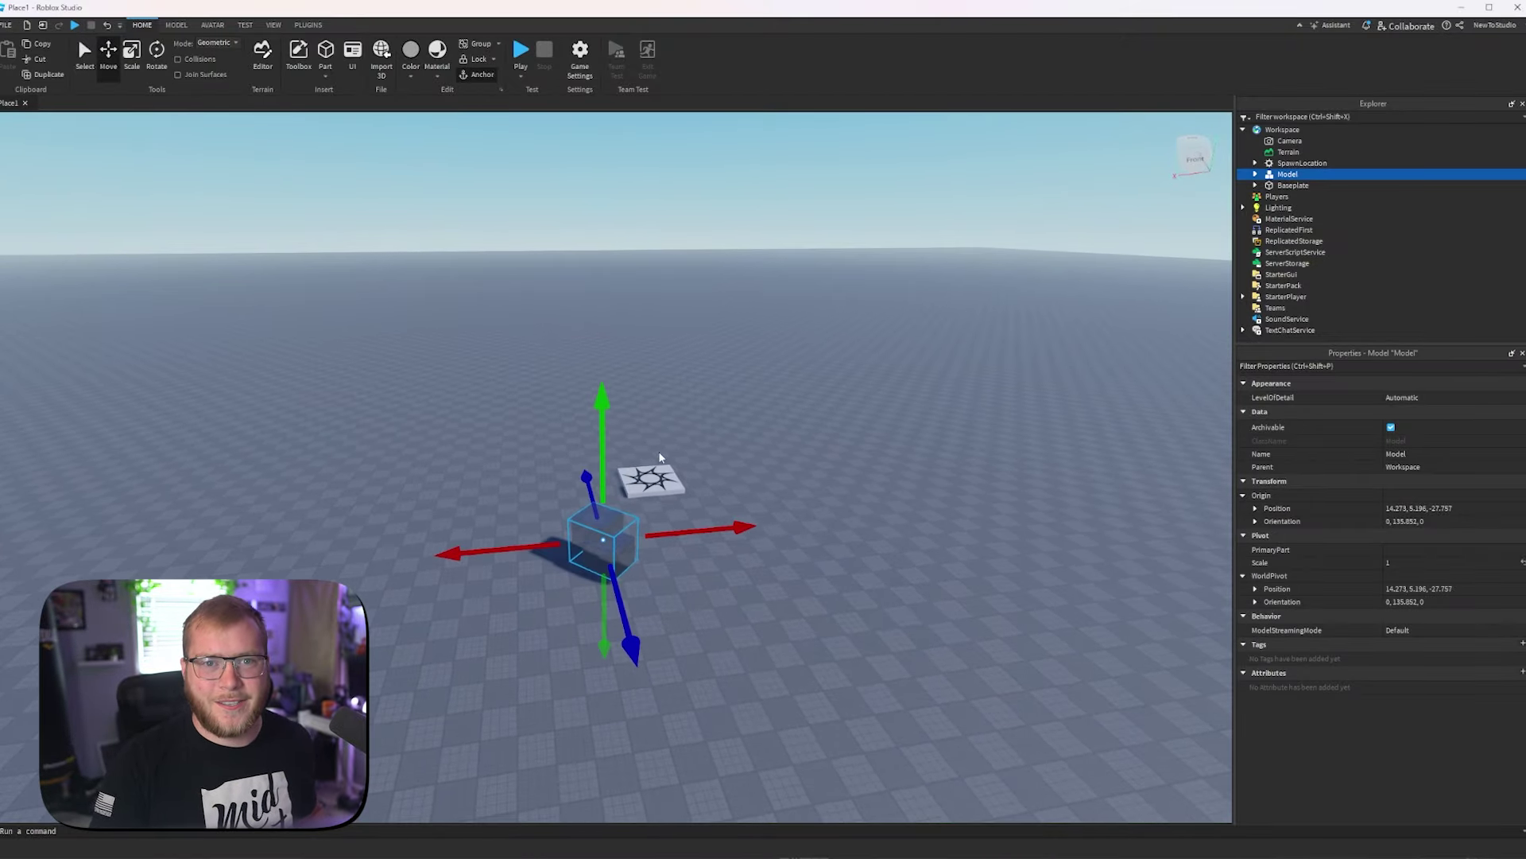
Toggle the model's transform handles between world and local axes, finishing on local
right_drag(659, 457, 659, 456)
key(w)
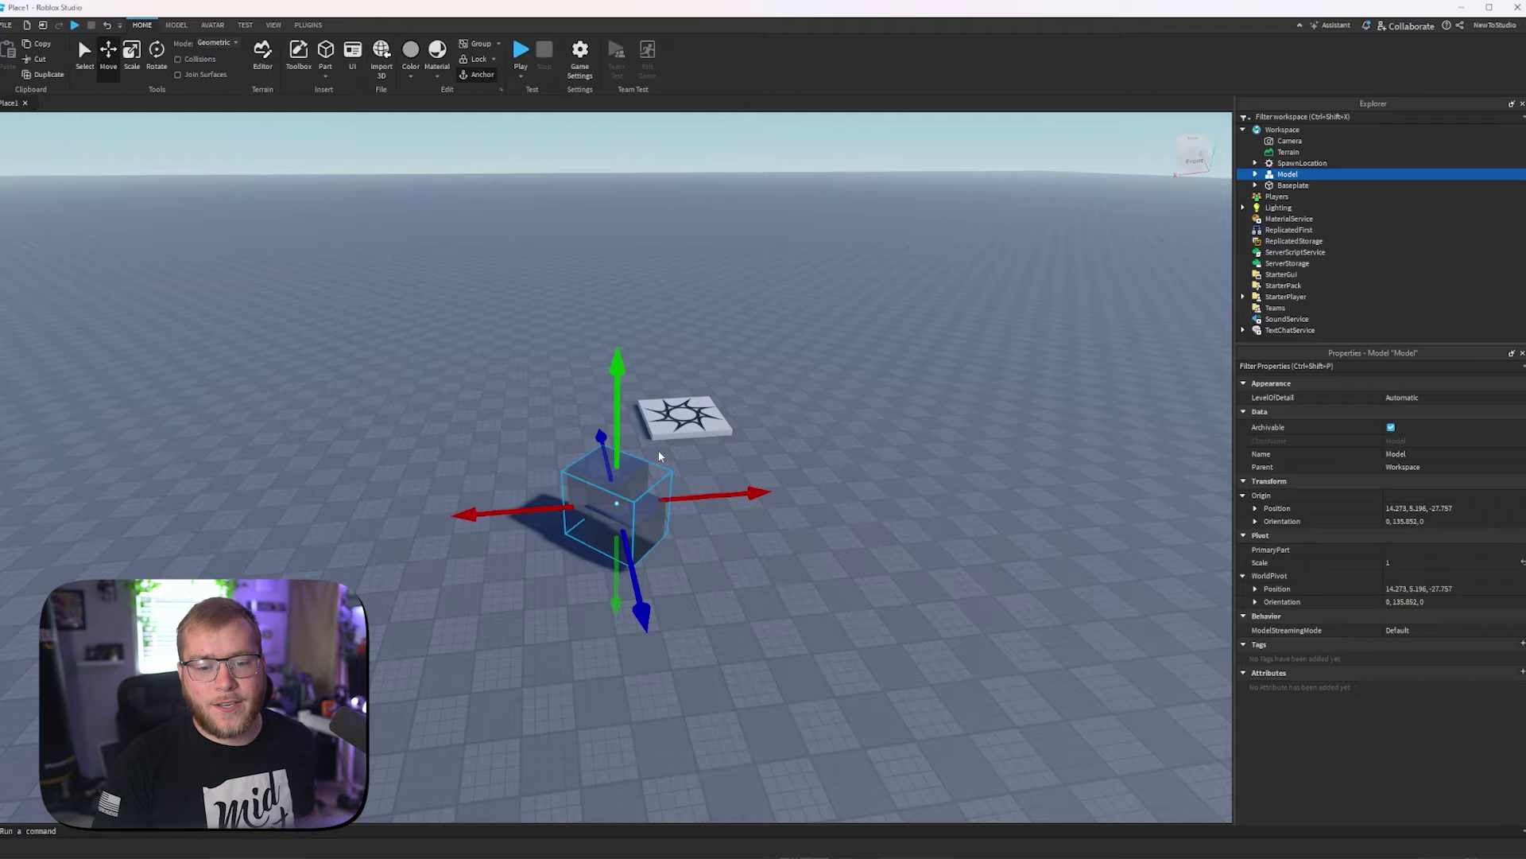
key(ctrl+l)
key(ctrl+l)
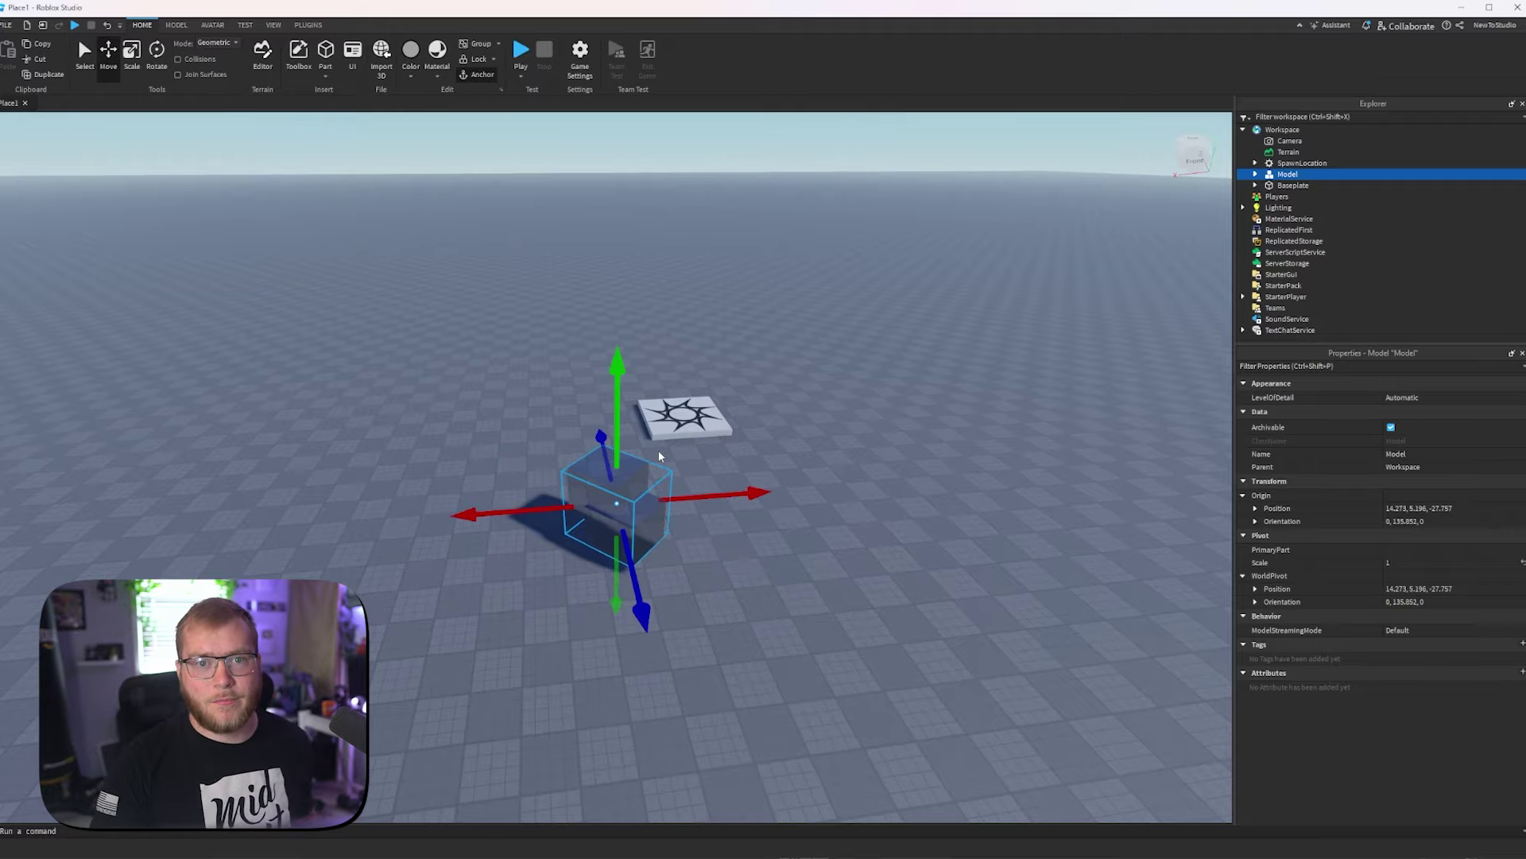
key(ctrl+l)
Scale the whole model up uniformly with the Scale tool to a factor of about 1.5
key(ctrl+3)
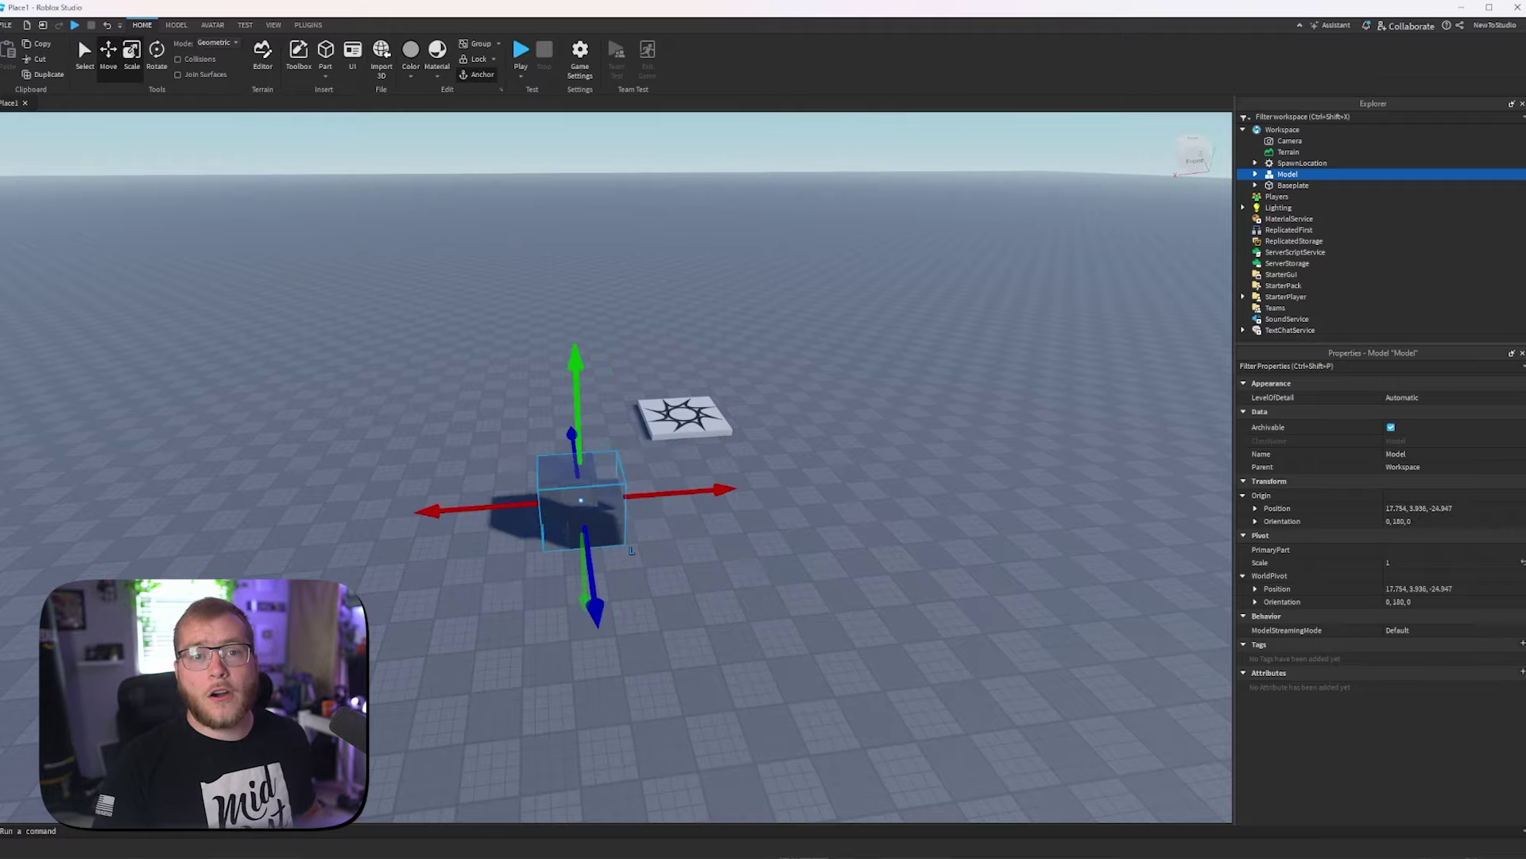
right_drag(673, 457, 674, 450)
key(w)
key(s)
drag(602, 437, 604, 400)
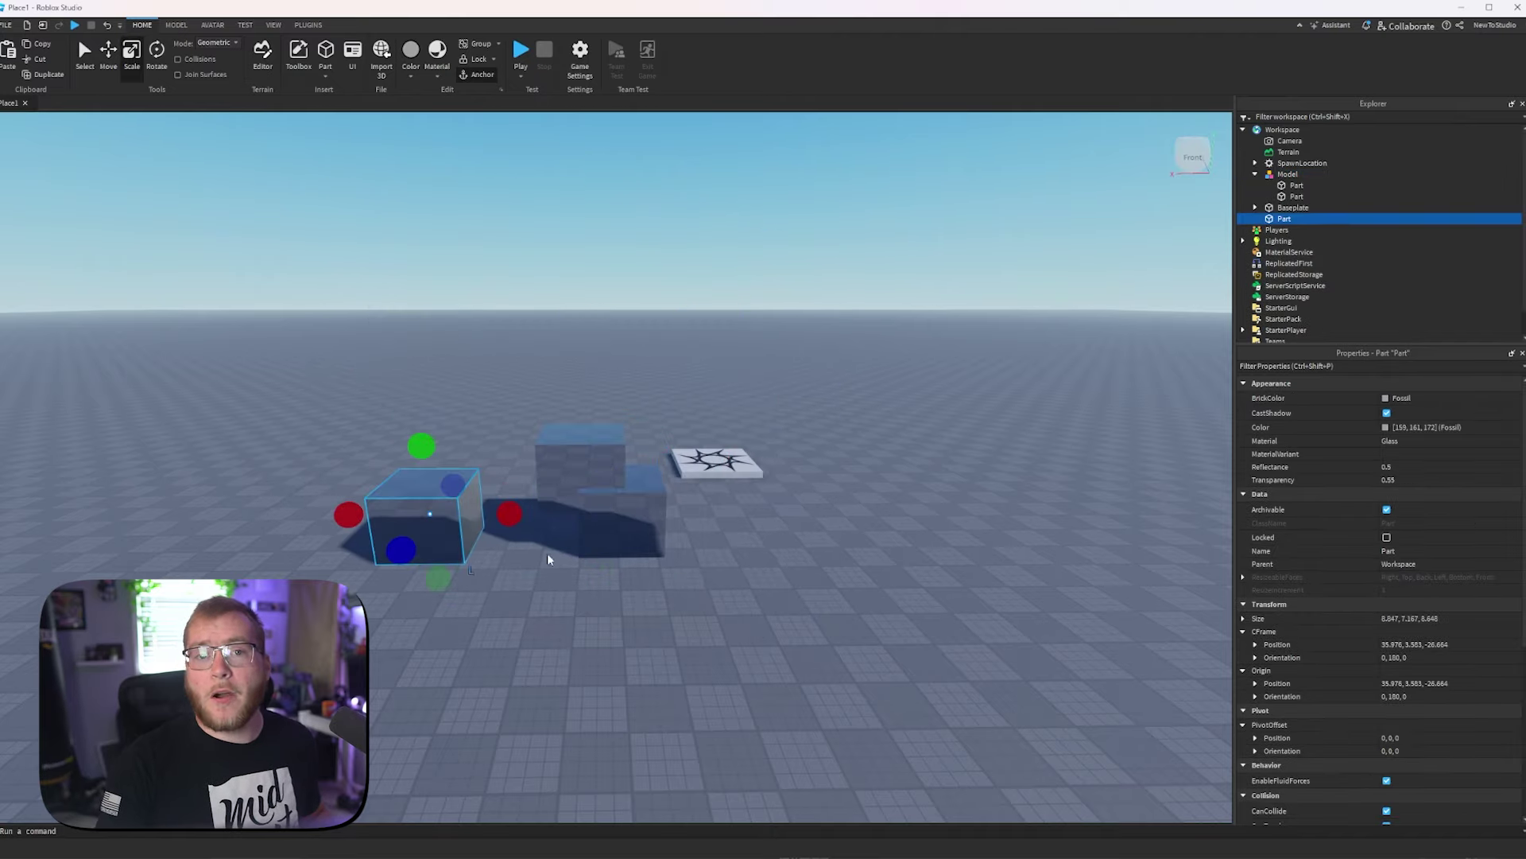
Try stretching the standalone glass part to about 28.6 high and 36.9 wide, and undo the resizing
drag(421, 445, 394, 216)
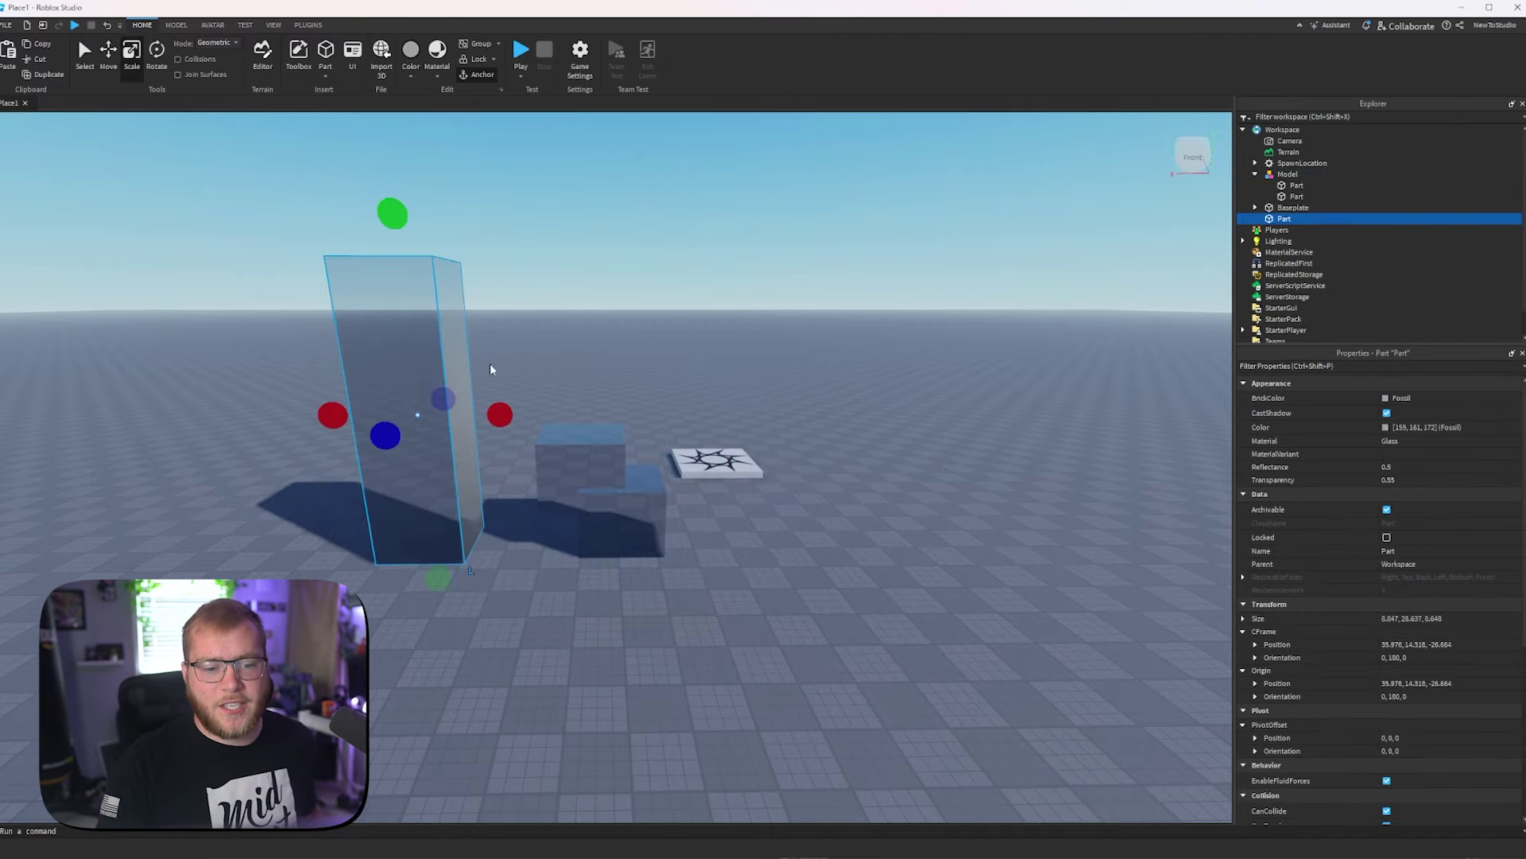
drag(501, 413, 781, 413)
drag(552, 217, 580, 375)
key(ctrl+z)
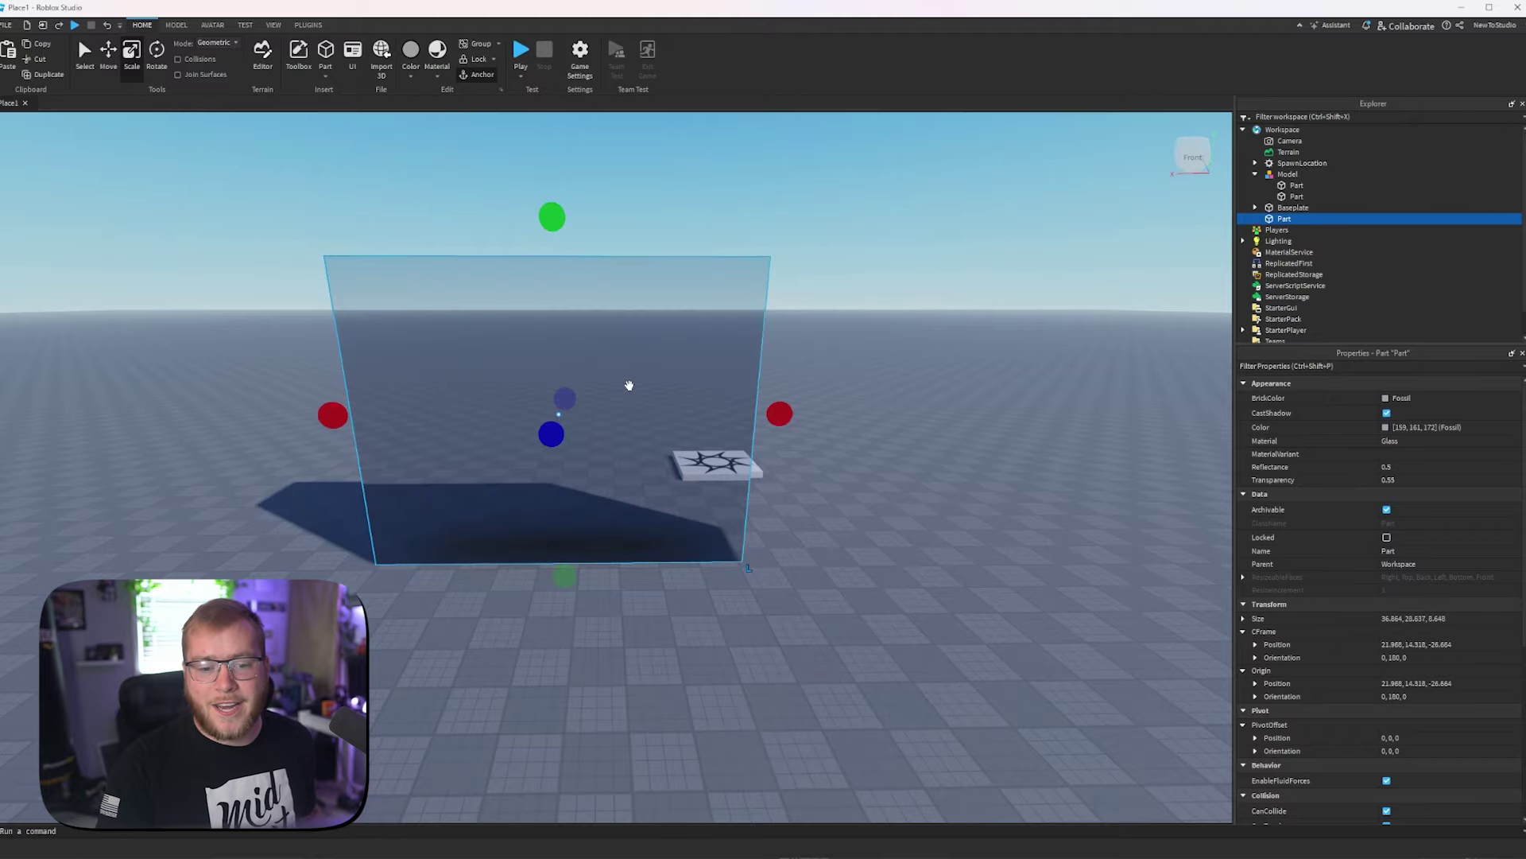
key(ctrl+z)
key(ctrl+z)
Scale the standalone glass part proportionally to about 15.9 × 12.9 × 15.5 and deselect it
right_drag(617, 653, 616, 655)
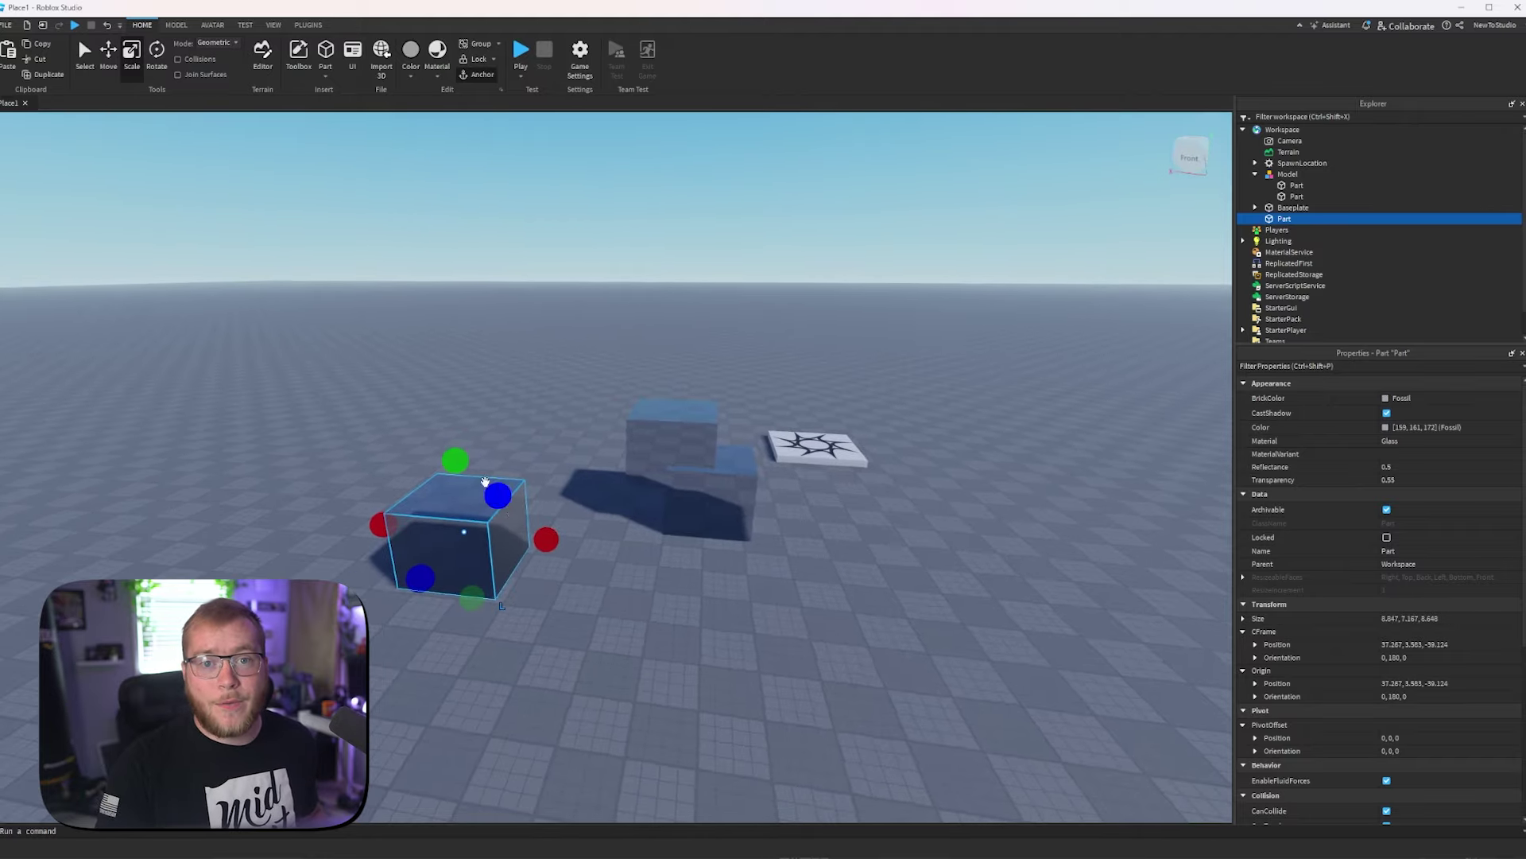
drag(459, 466, 445, 365)
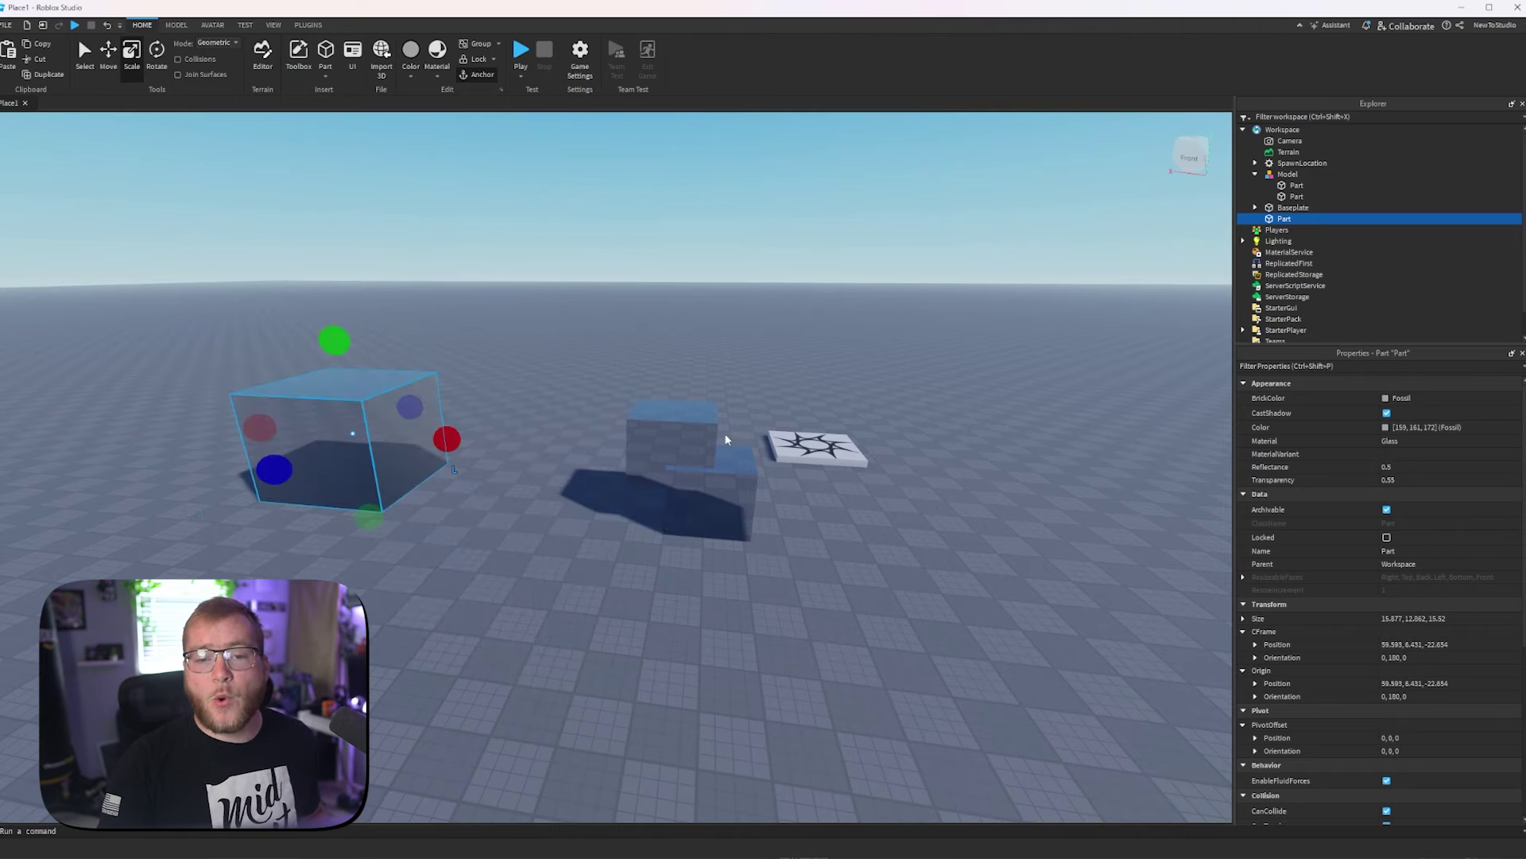
click(725, 438)
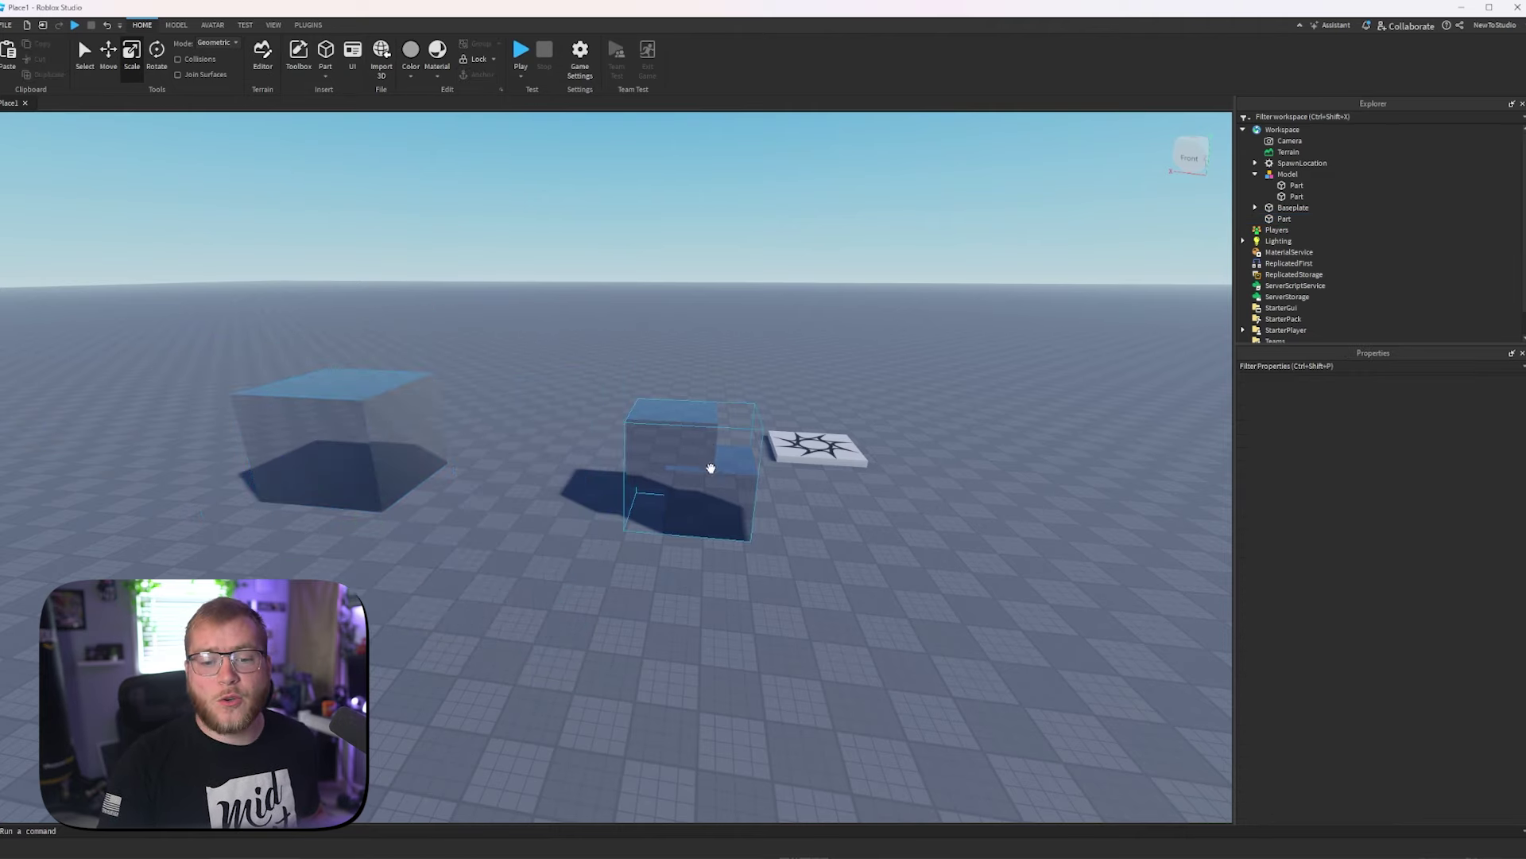
Select only the upper part inside the model and reduce its width and height with the Scale tool
click(721, 486)
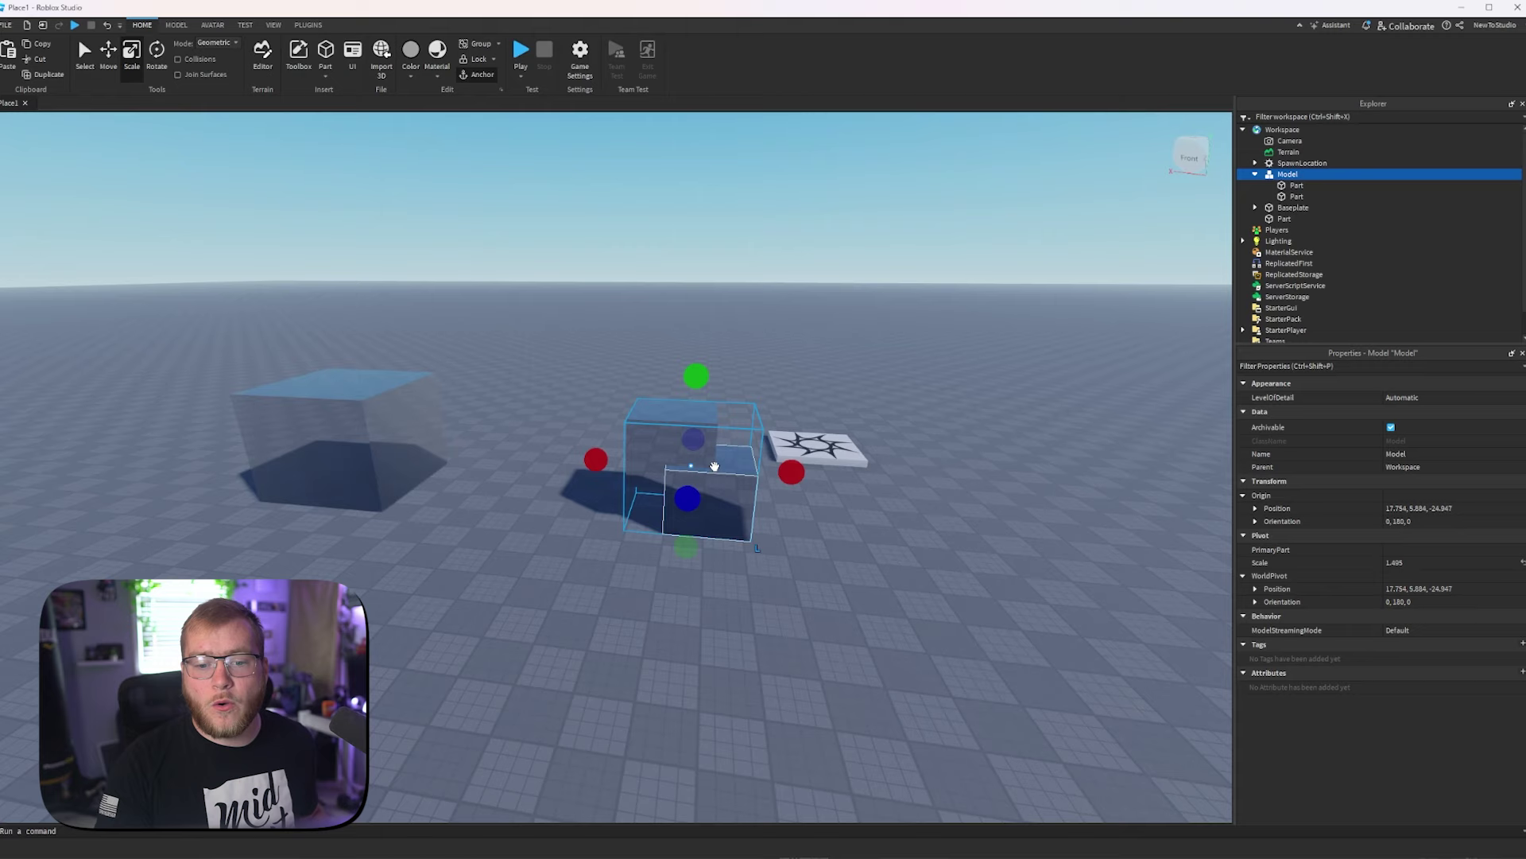
click(653, 438)
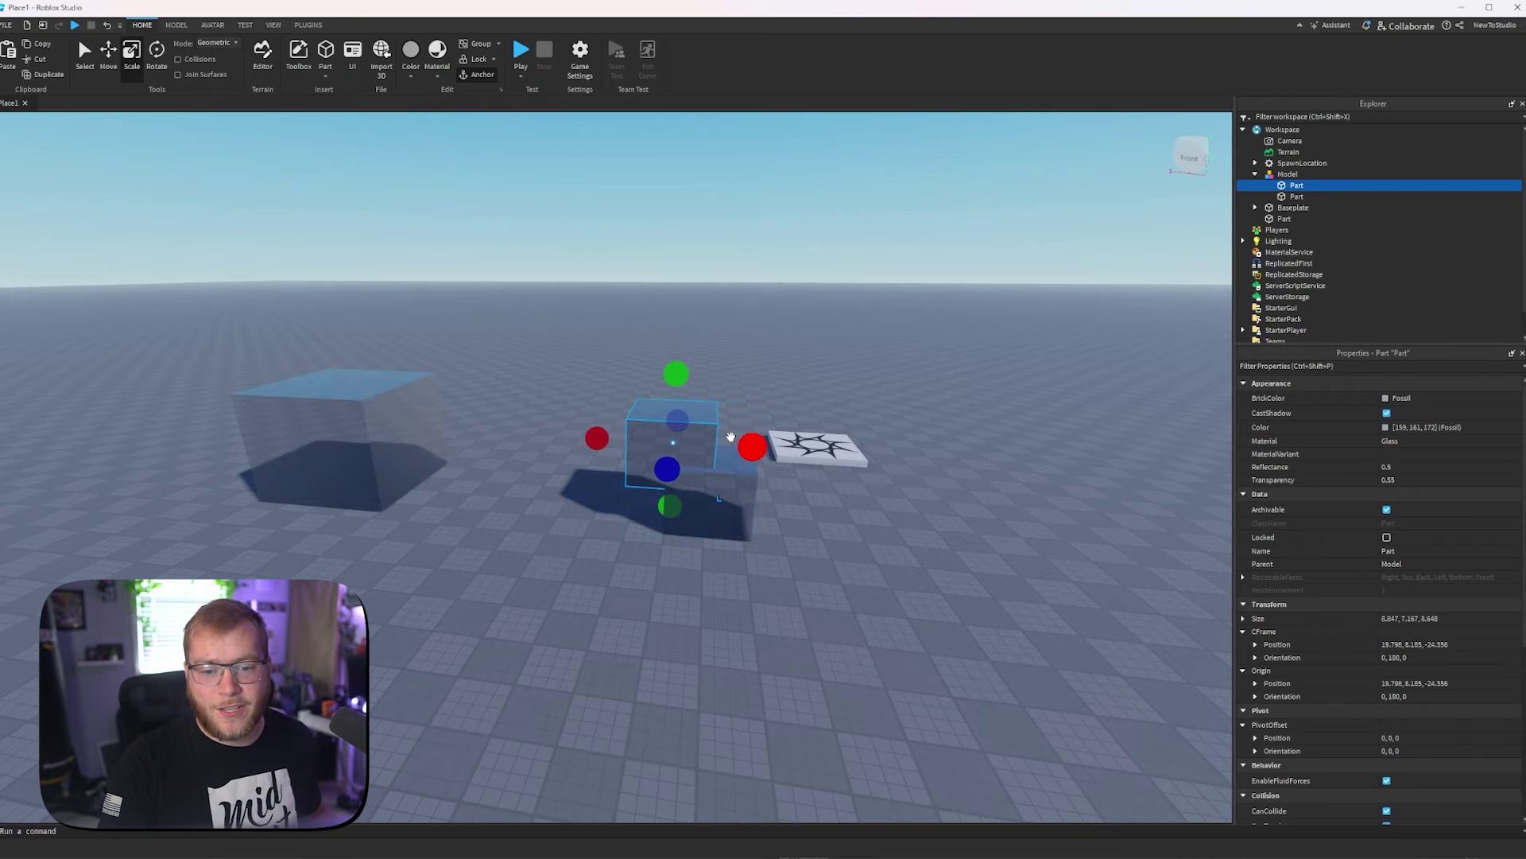
drag(736, 439, 759, 443)
mouse_move(681, 512)
mouse_down()
mouse_move(685, 545)
mouse_move(684, 501)
mouse_up()
drag(771, 444, 727, 440)
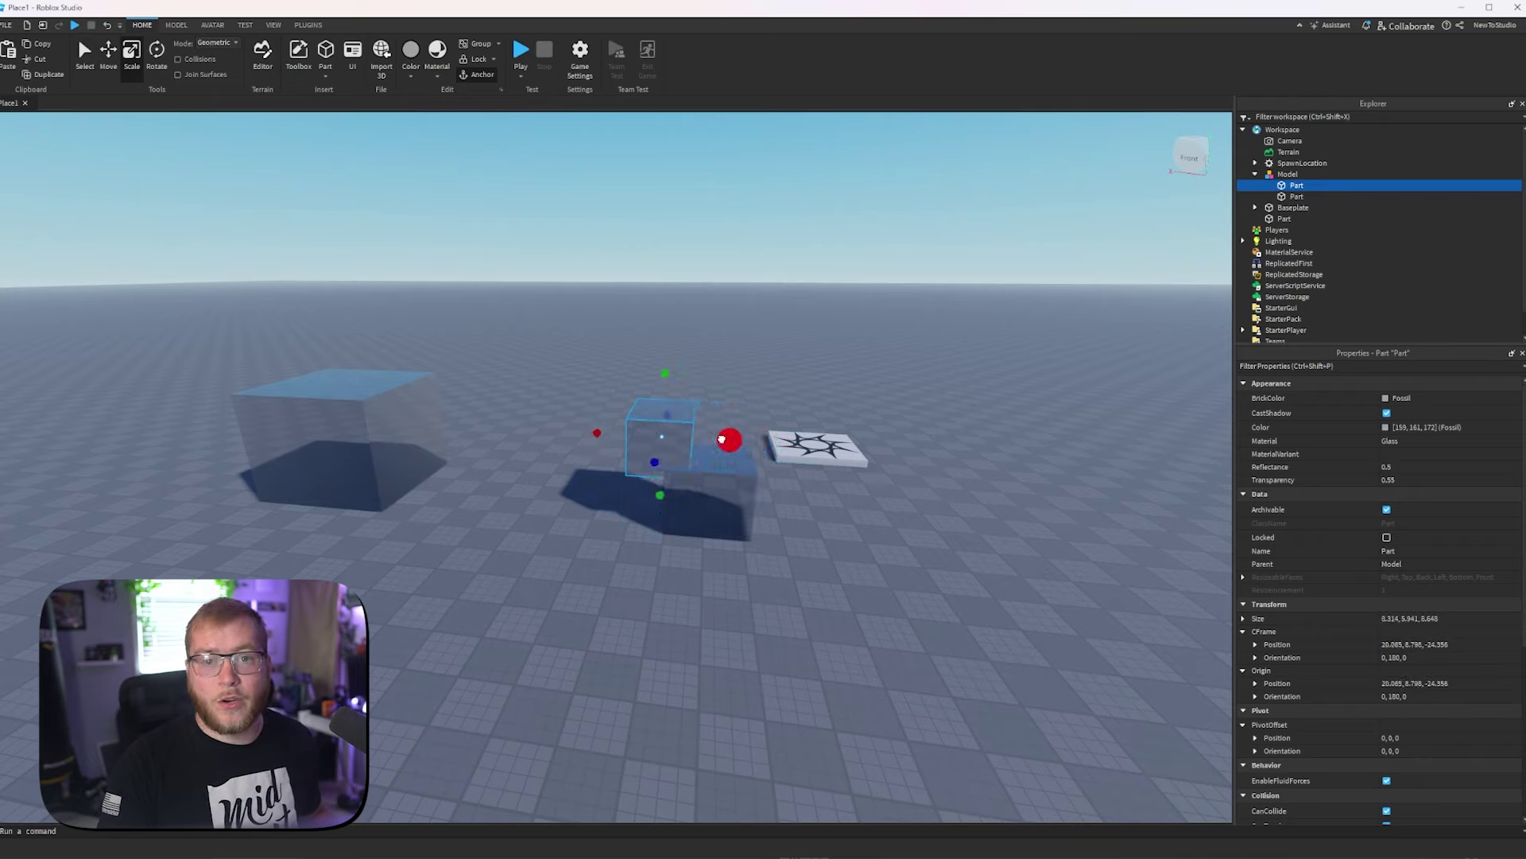
Resize the model's upper part with the Scale tool to about 7.3 wide and 8.5 high
drag(659, 496, 659, 516)
drag(729, 451, 737, 452)
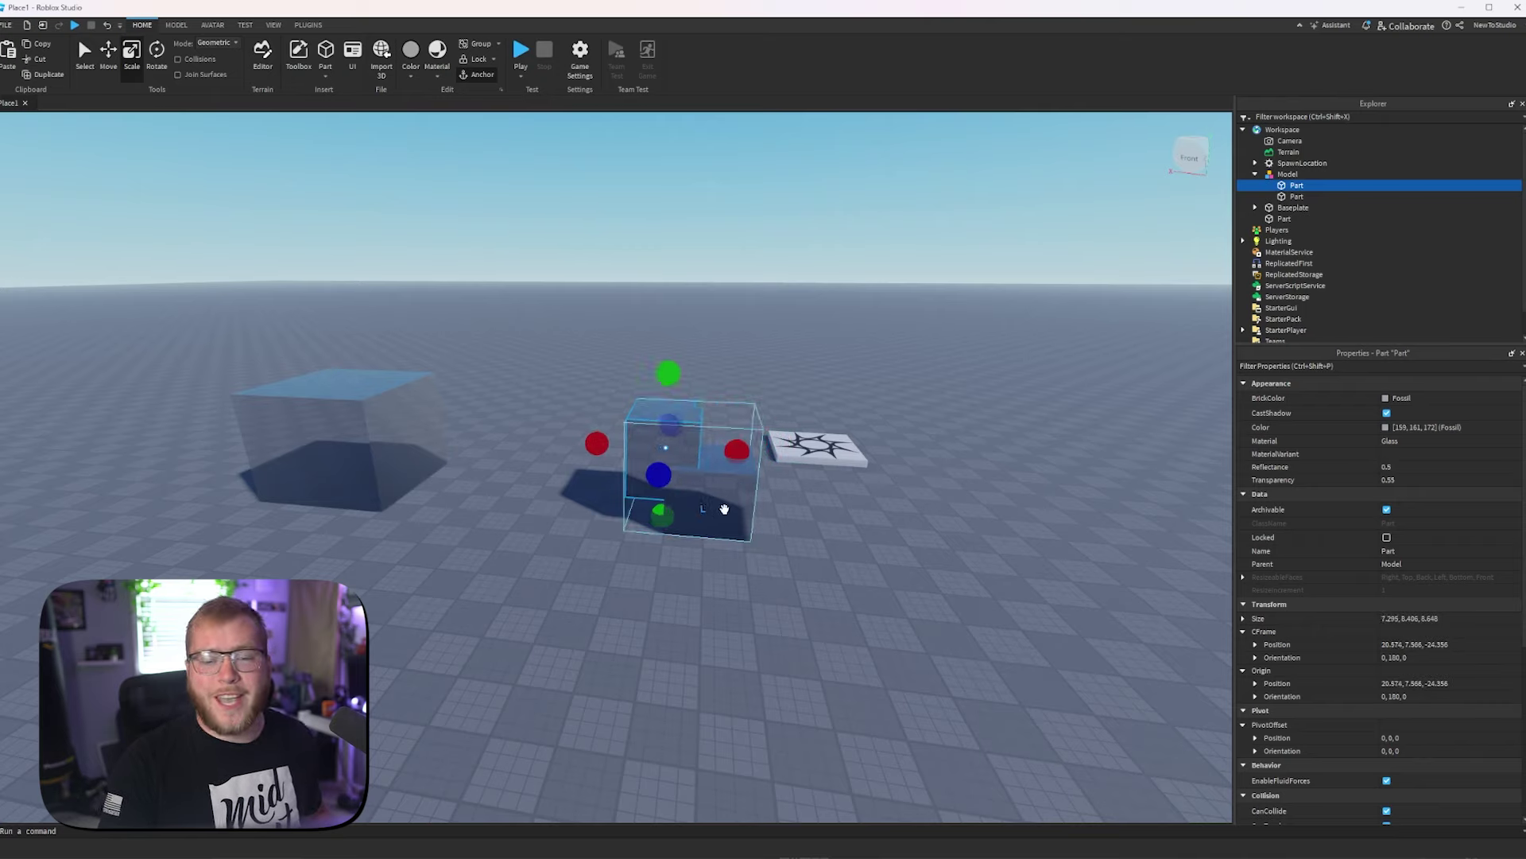
Select the whole model and slide it across the baseplate toward the large standalone glass part
click(724, 509)
mouse_move(700, 389)
mouse_down()
mouse_move(700, 337)
mouse_move(701, 395)
mouse_up()
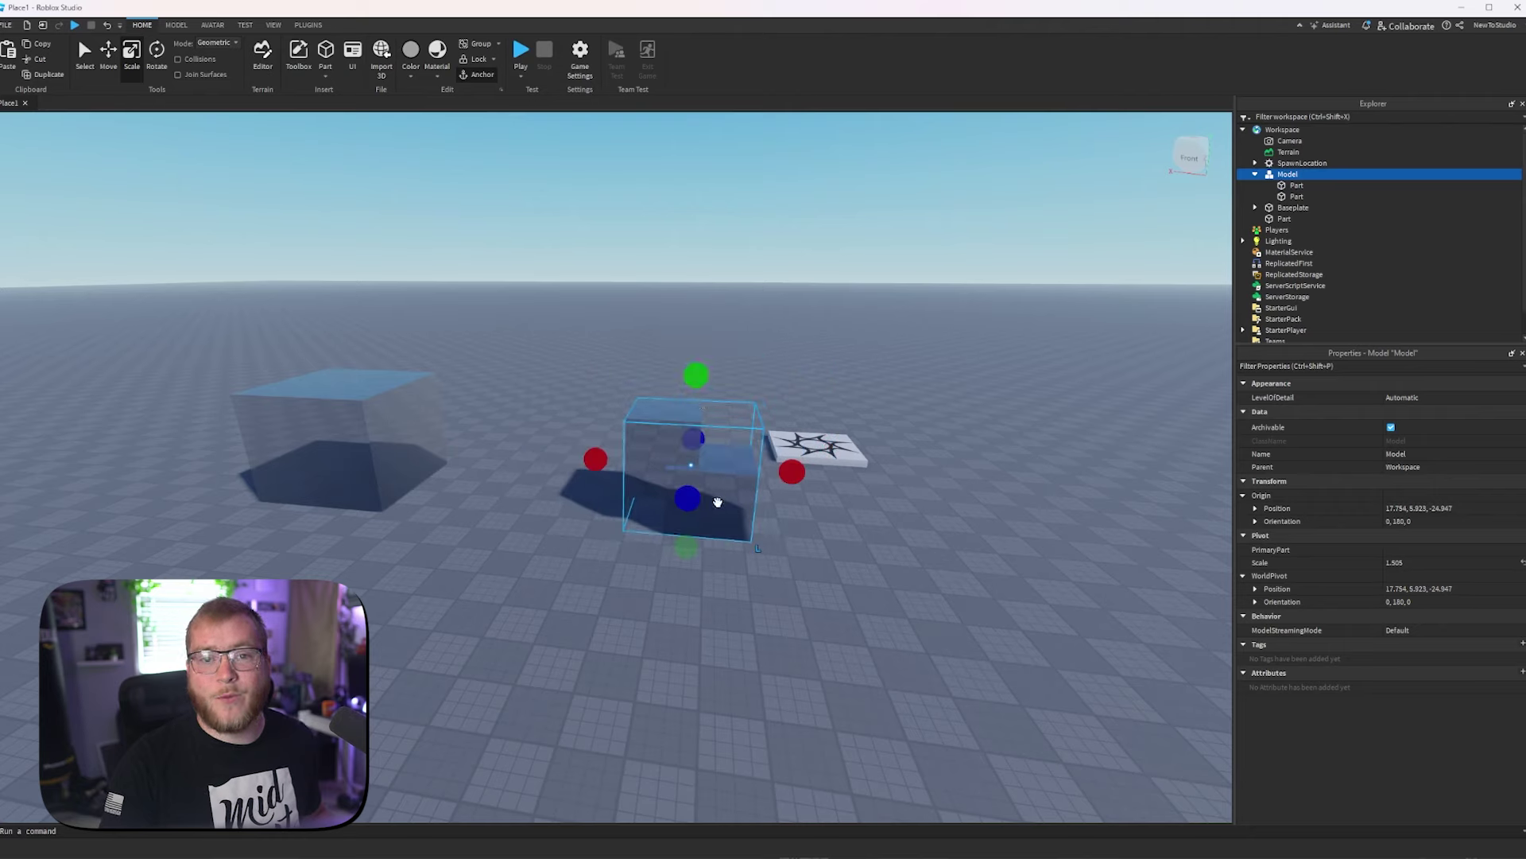
drag(716, 503, 630, 500)
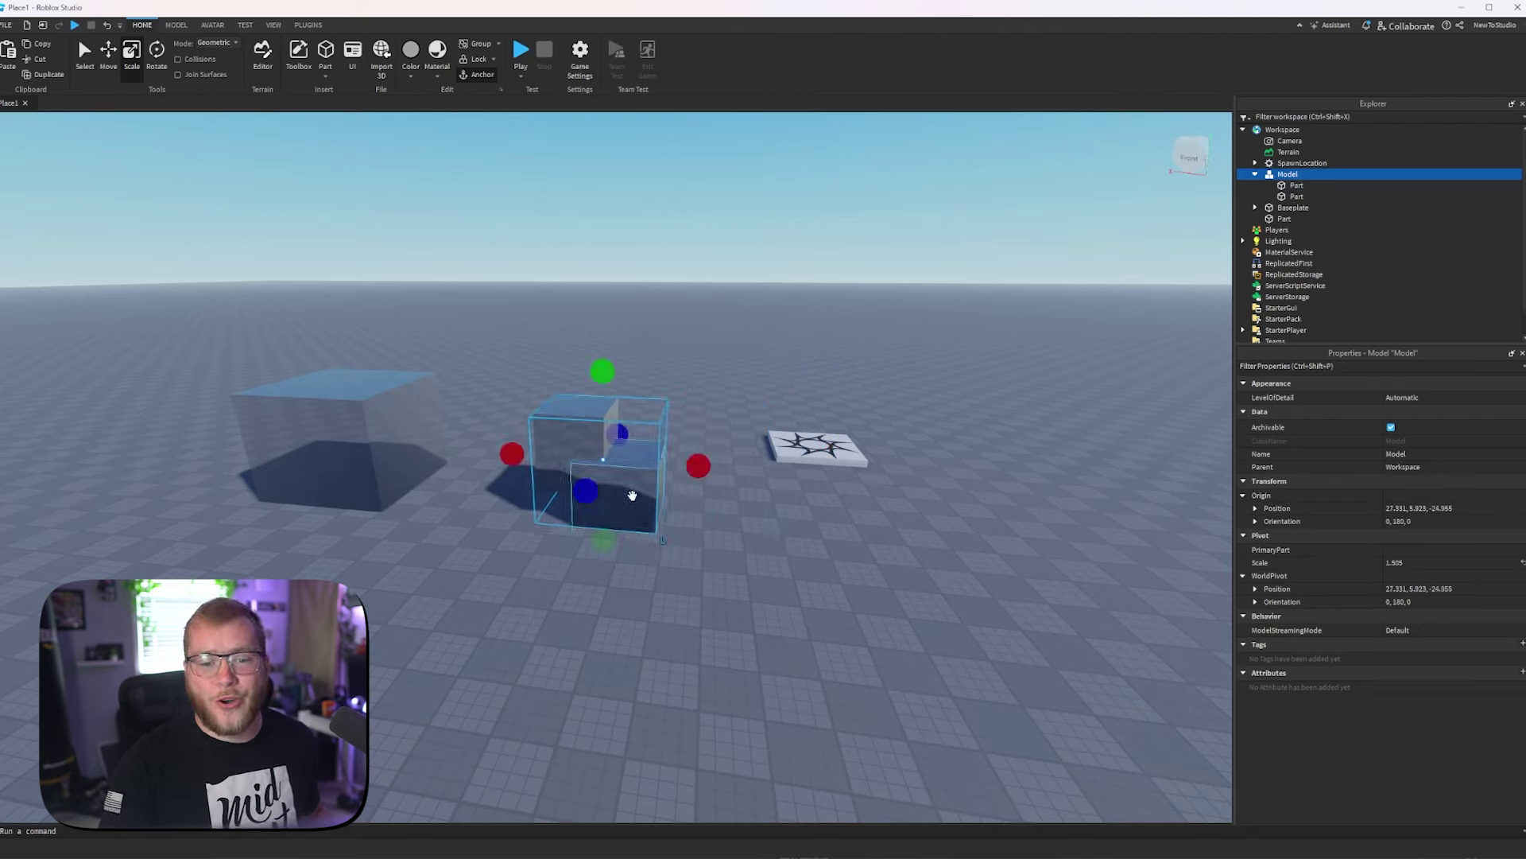
Select only the lower part inside the model and switch through the Rotate, Scale and Move tools
click(632, 497)
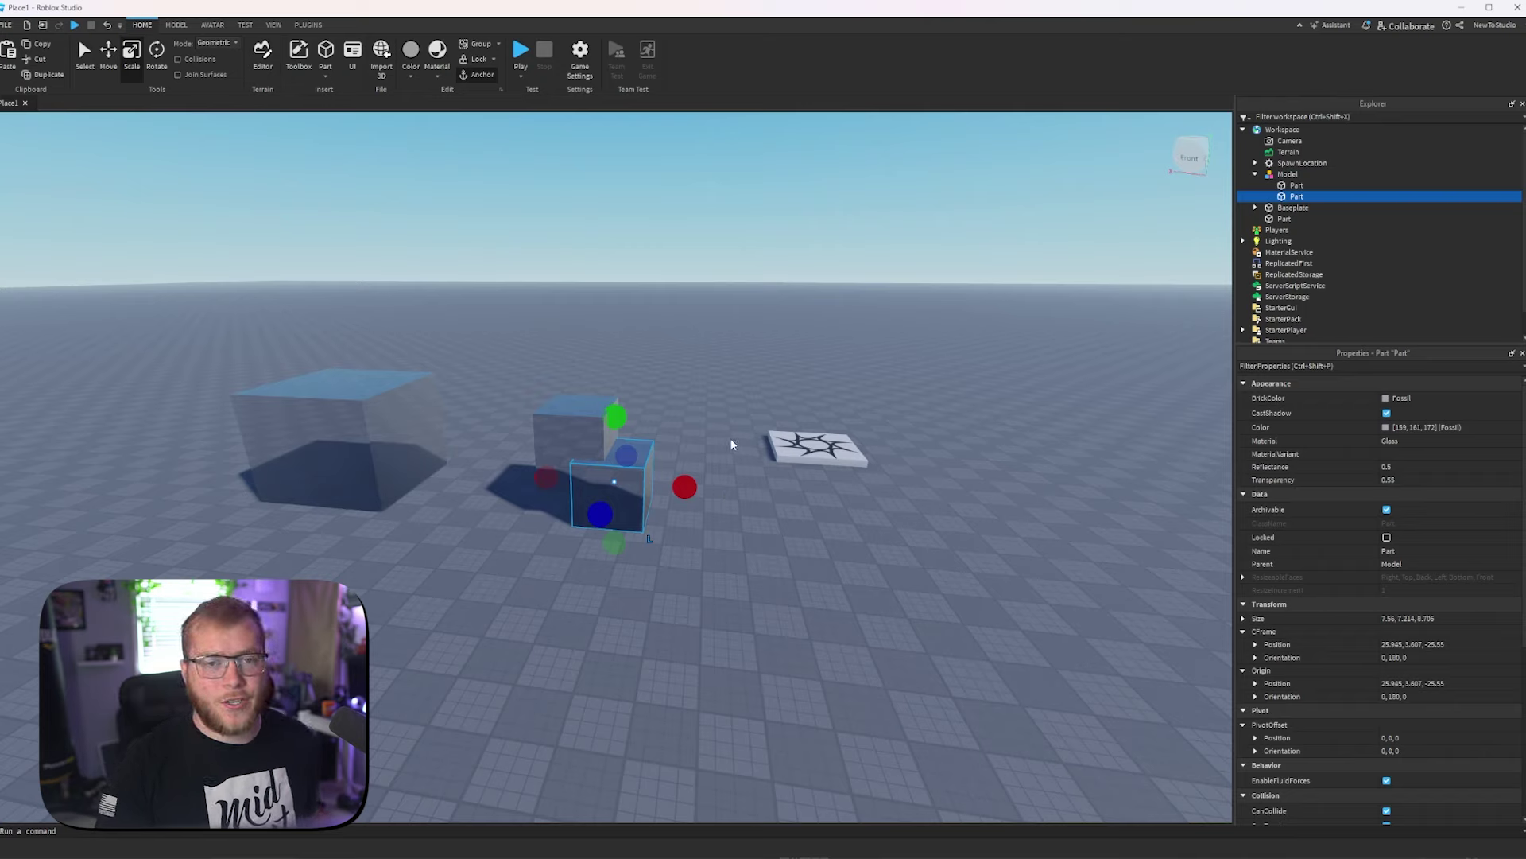
click(158, 51)
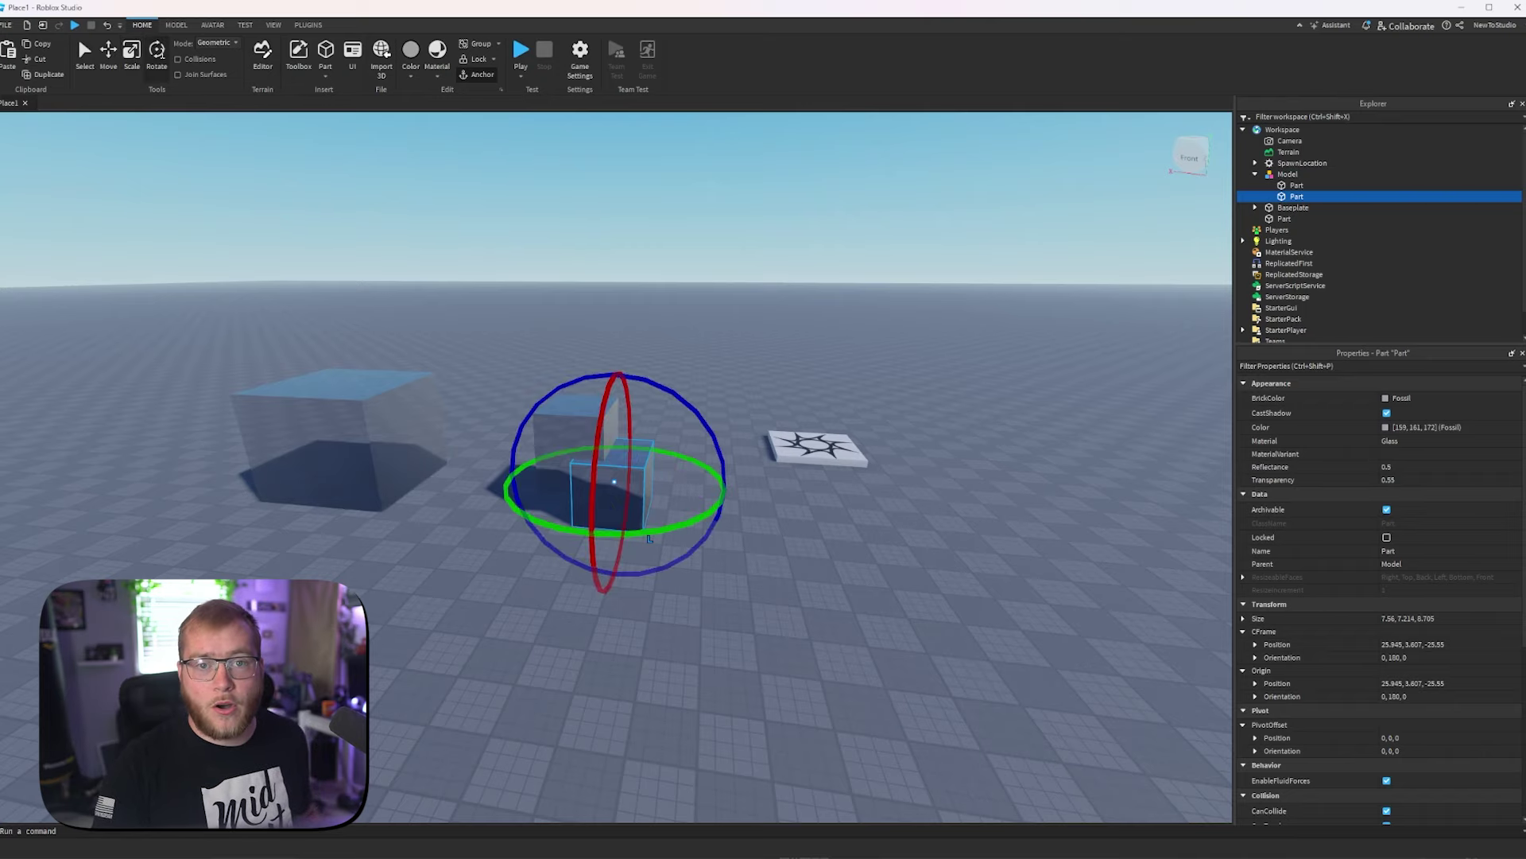
key(ctrl+3)
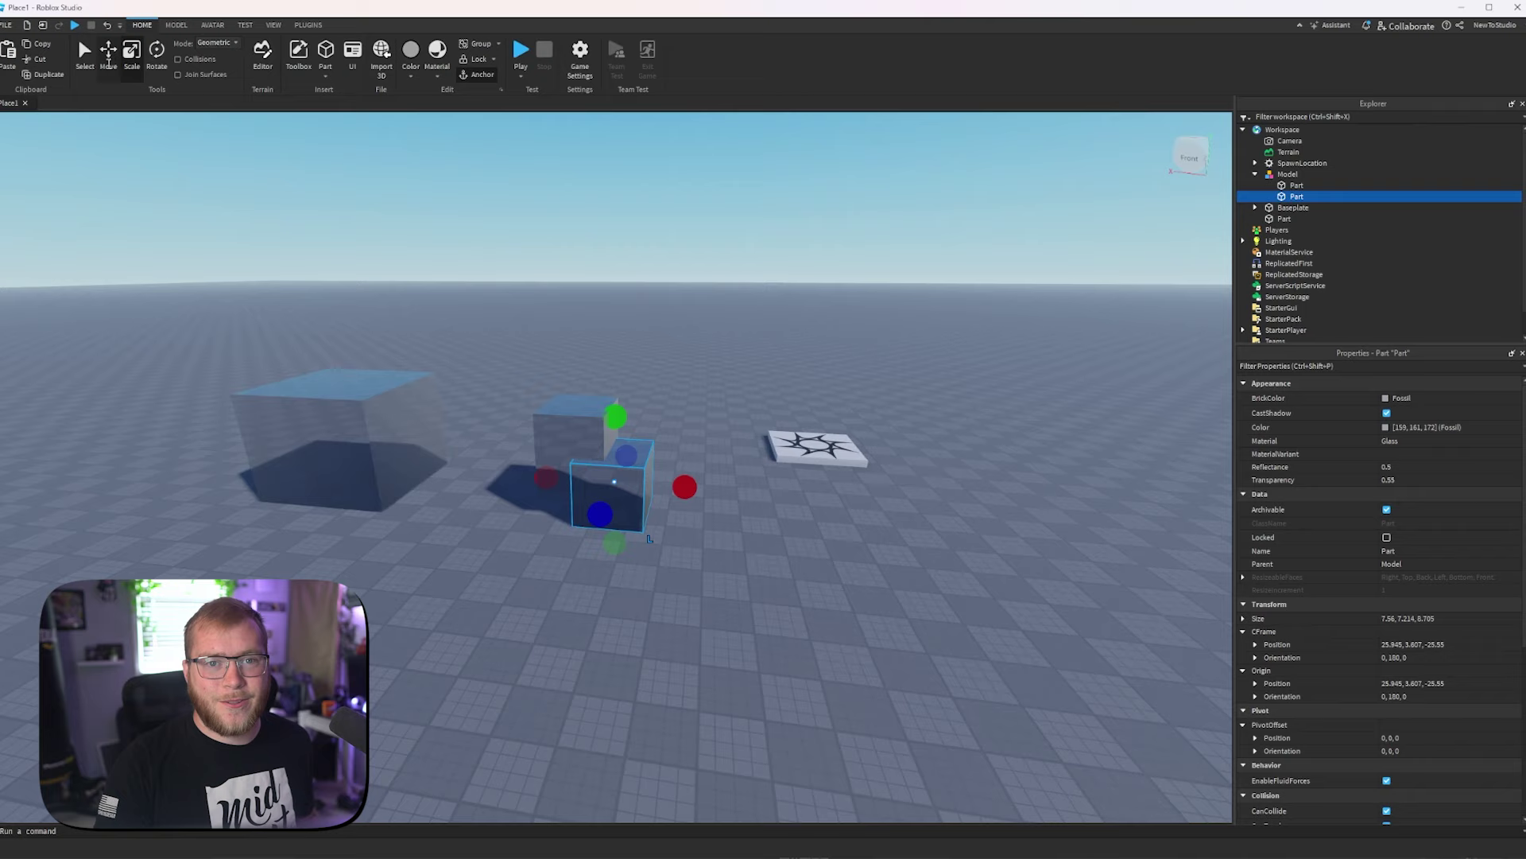
click(108, 54)
Move the model's upper part down onto the baseplate beside the lower part using the Select tool
click(89, 52)
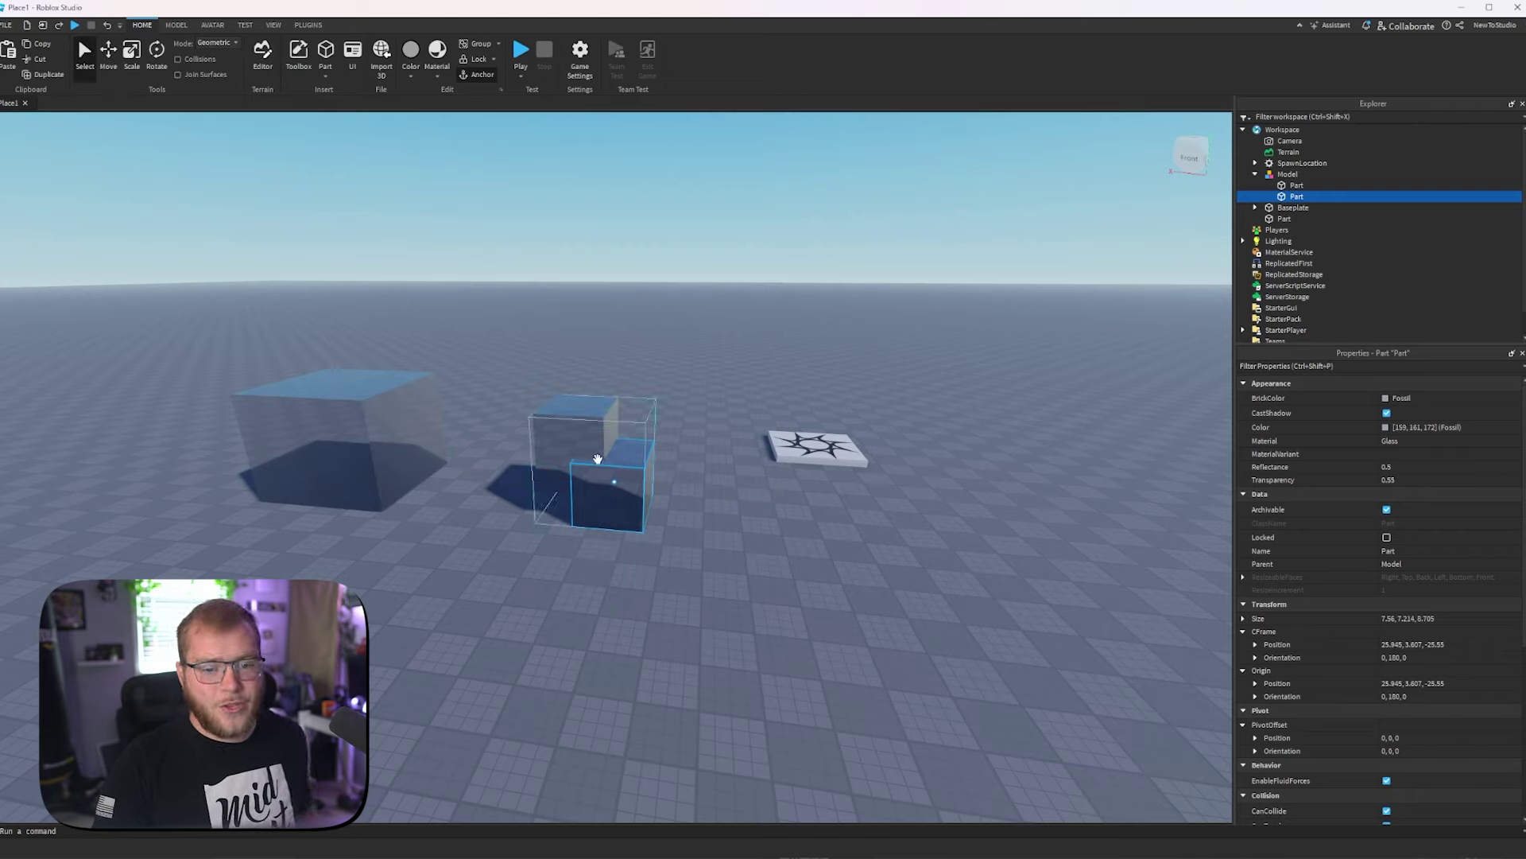
drag(625, 465, 596, 536)
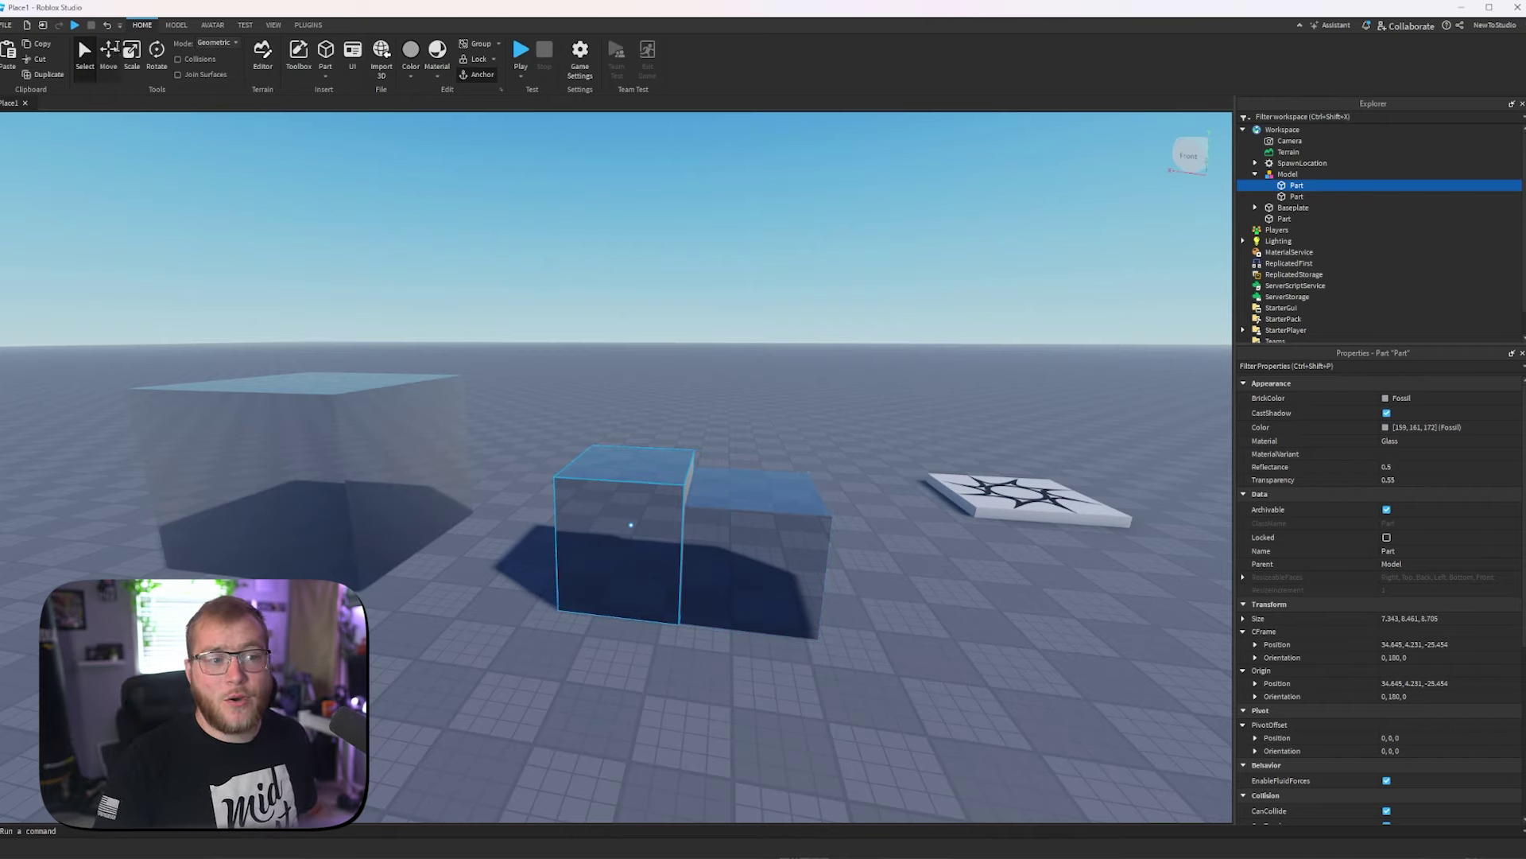
Scale the relocated glass part into a tall, thin post of about 1.3 × 22.6 × 1.4
key(ctrl+3)
right_drag(661, 500, 656, 499)
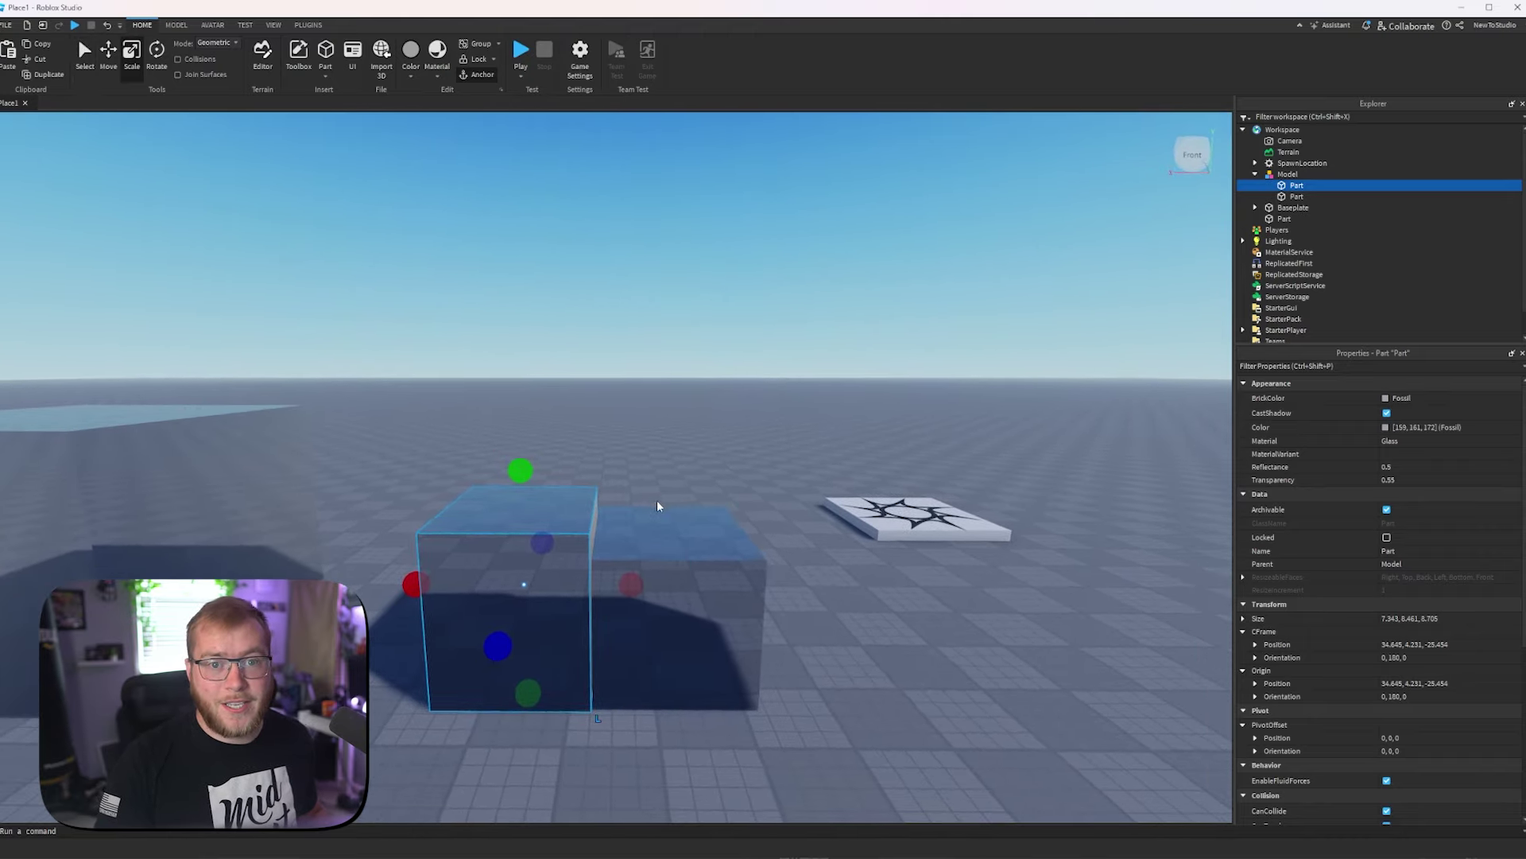
drag(518, 467, 531, 158)
drag(403, 447, 523, 435)
right_drag(668, 461, 668, 463)
drag(501, 386, 448, 386)
right_drag(517, 465, 516, 465)
Set the post's BrickColor to Burgundy and its material to Wood
click(1433, 397)
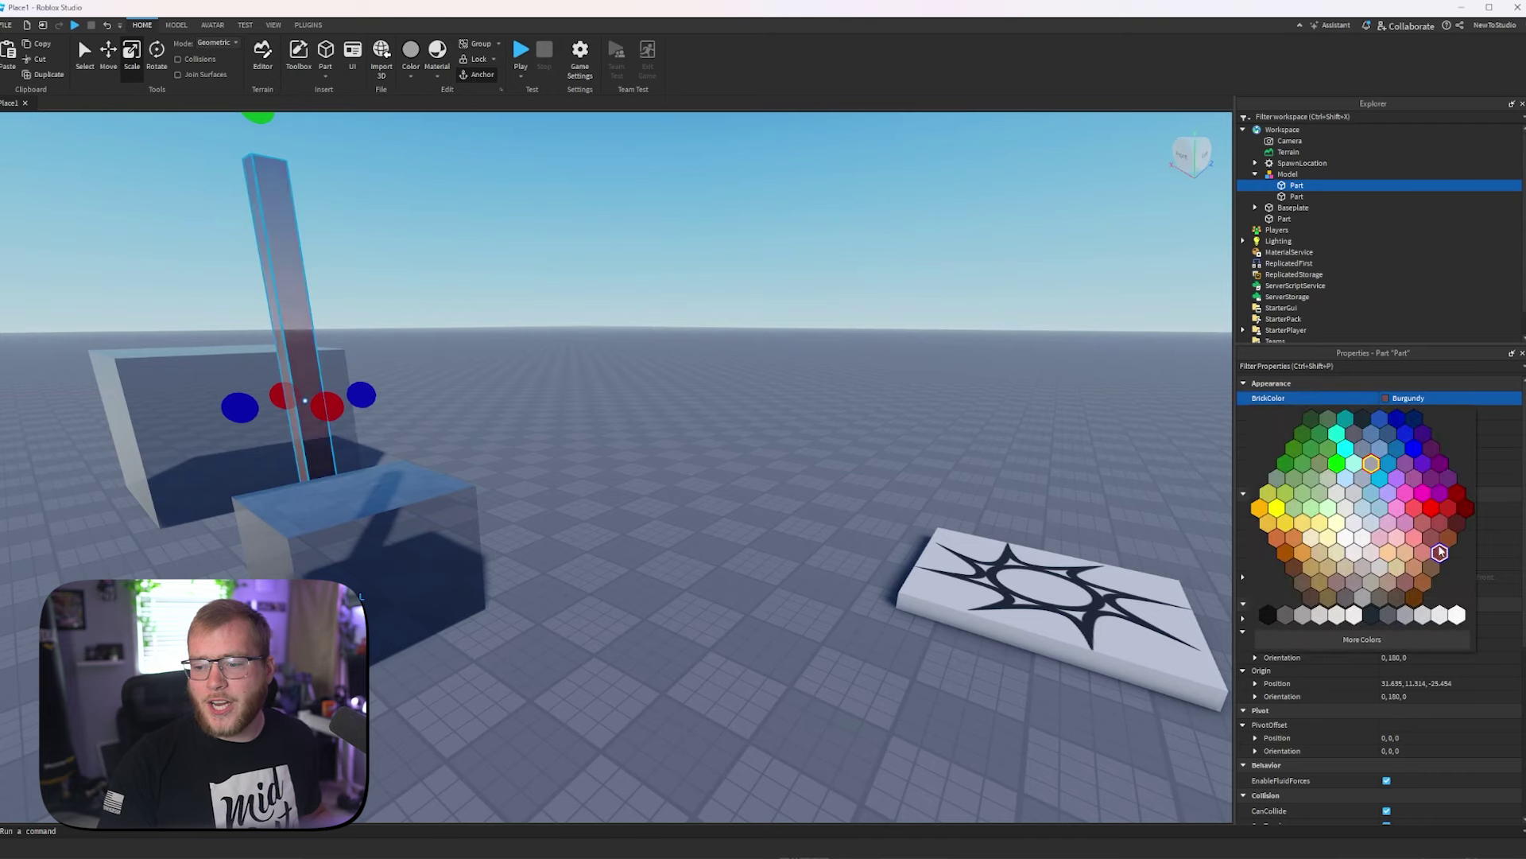
click(1440, 552)
click(1423, 440)
click(1423, 440)
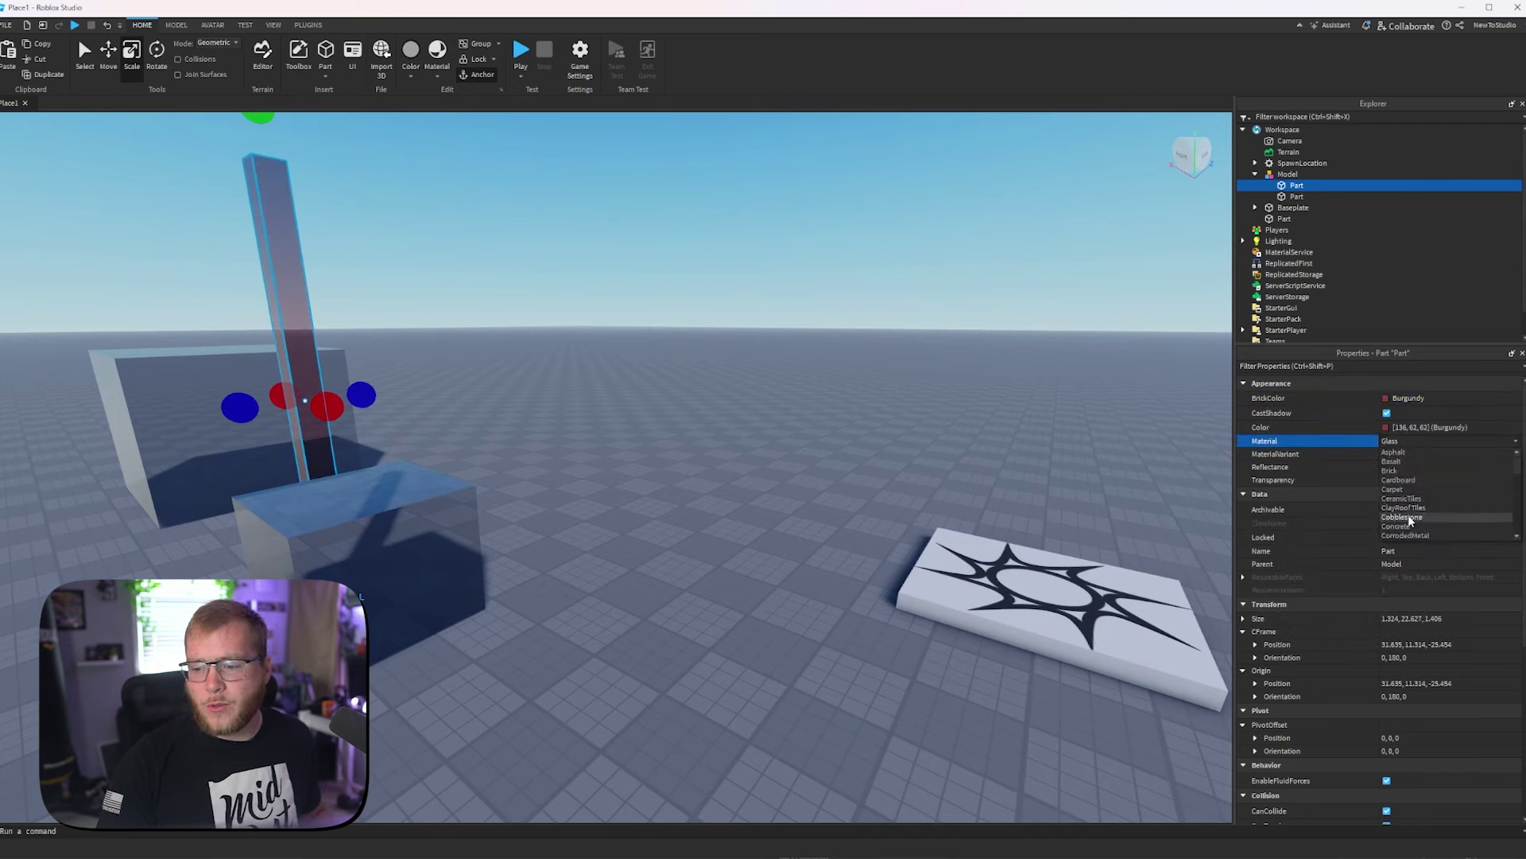
scroll(1404, 522, down, 11)
click(1401, 524)
Set the post's reflectance and transparency to 0
click(1459, 468)
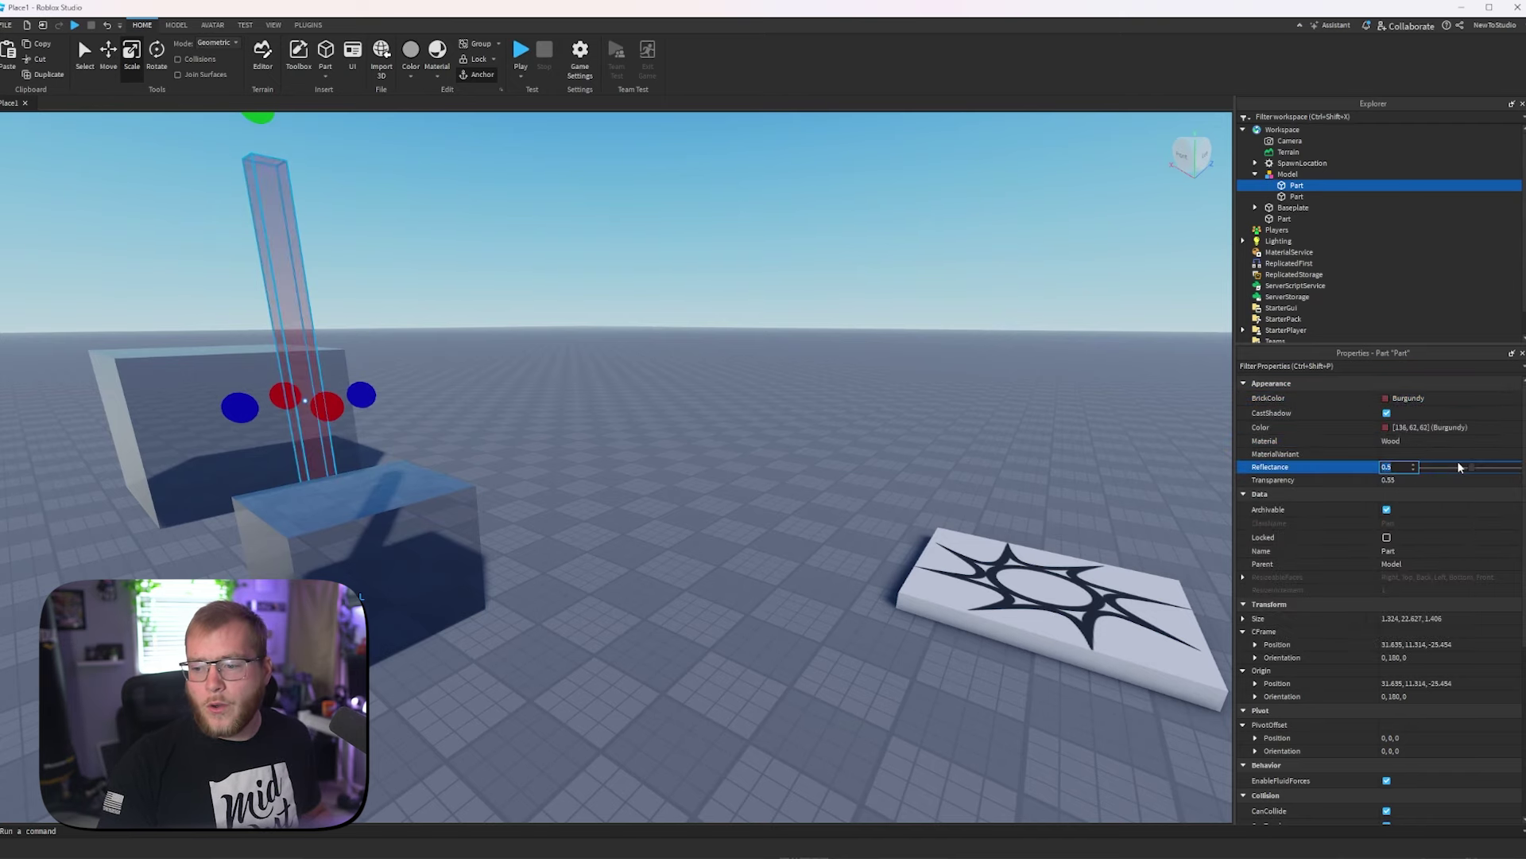
click(1471, 480)
drag(1477, 480, 1401, 485)
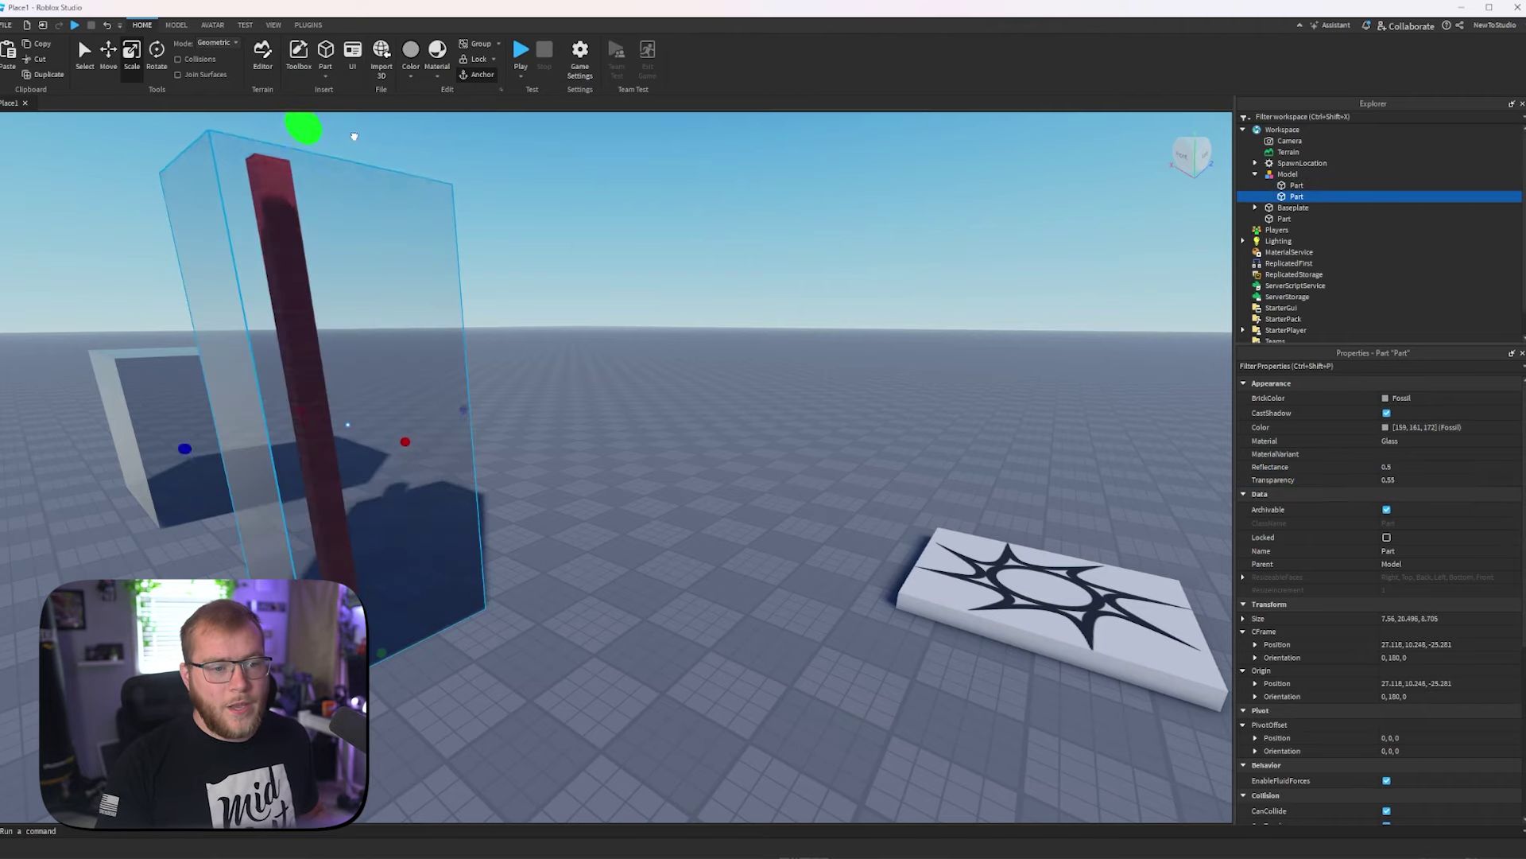
Scale the other glass part into a thin upright pane, about 1.1 thick, and raise its lower edge well above the baseplate
drag(351, 135, 350, 132)
drag(184, 438, 294, 410)
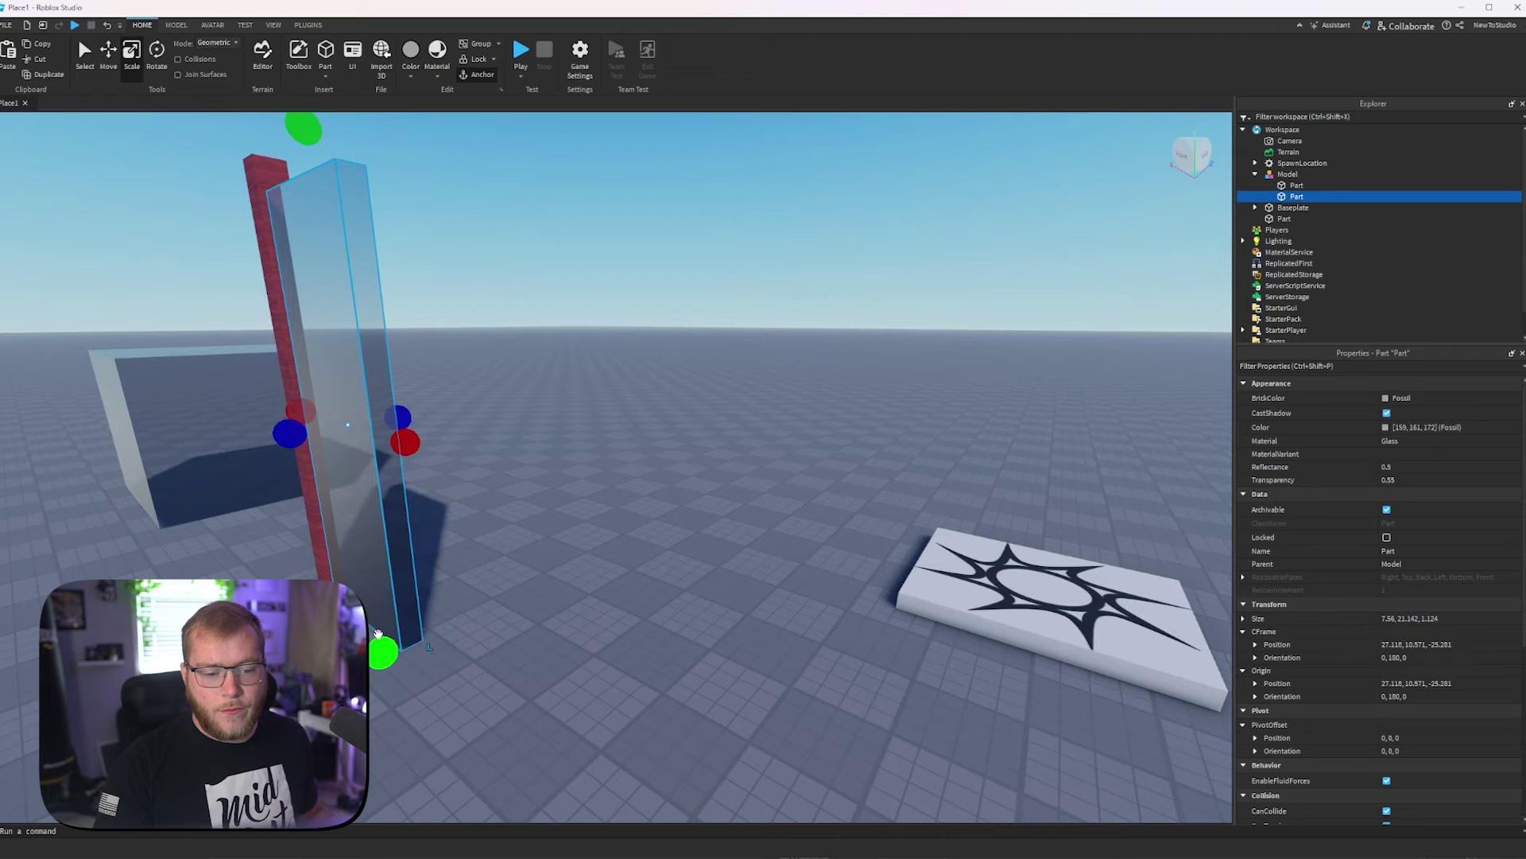
drag(385, 650, 350, 450)
drag(350, 450, 349, 437)
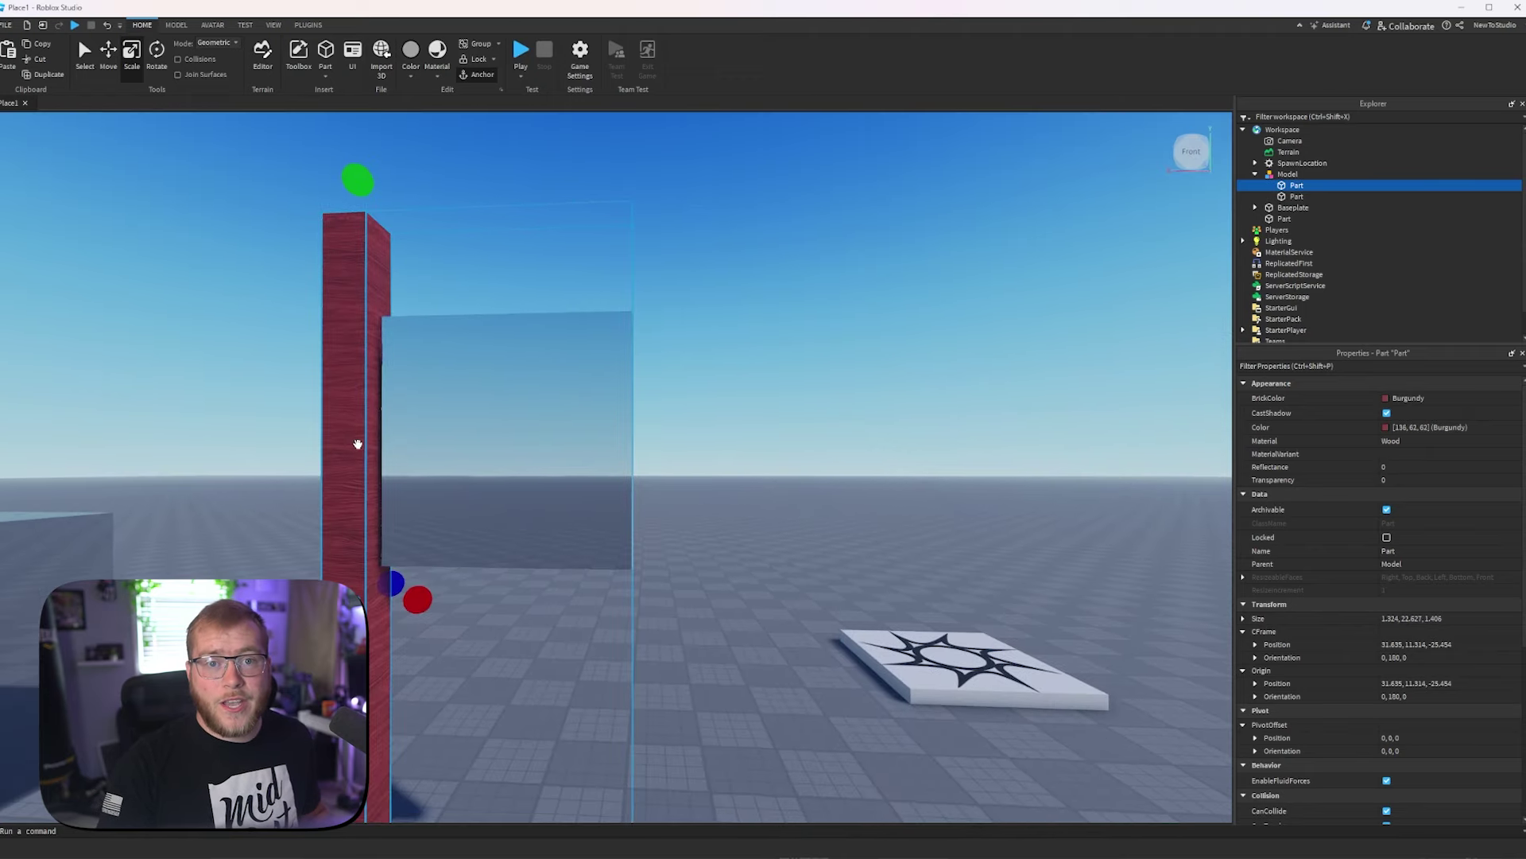
Duplicate the wooden post to make a wide lower panel beneath the glass and a matching post on the pane's other side
key(ctrl+d)
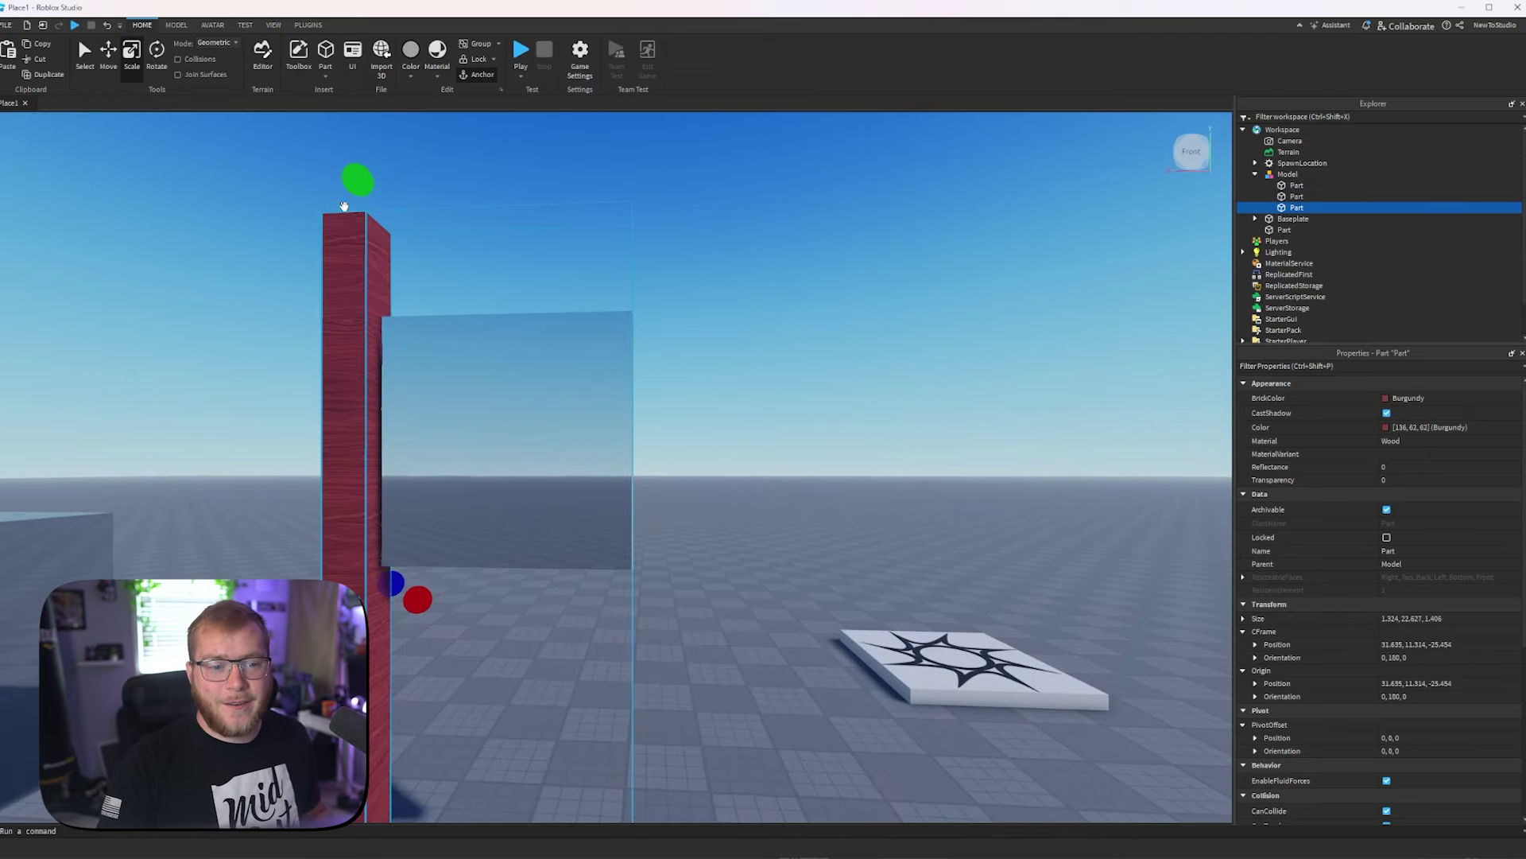
drag(357, 181, 354, 520)
drag(420, 770, 693, 729)
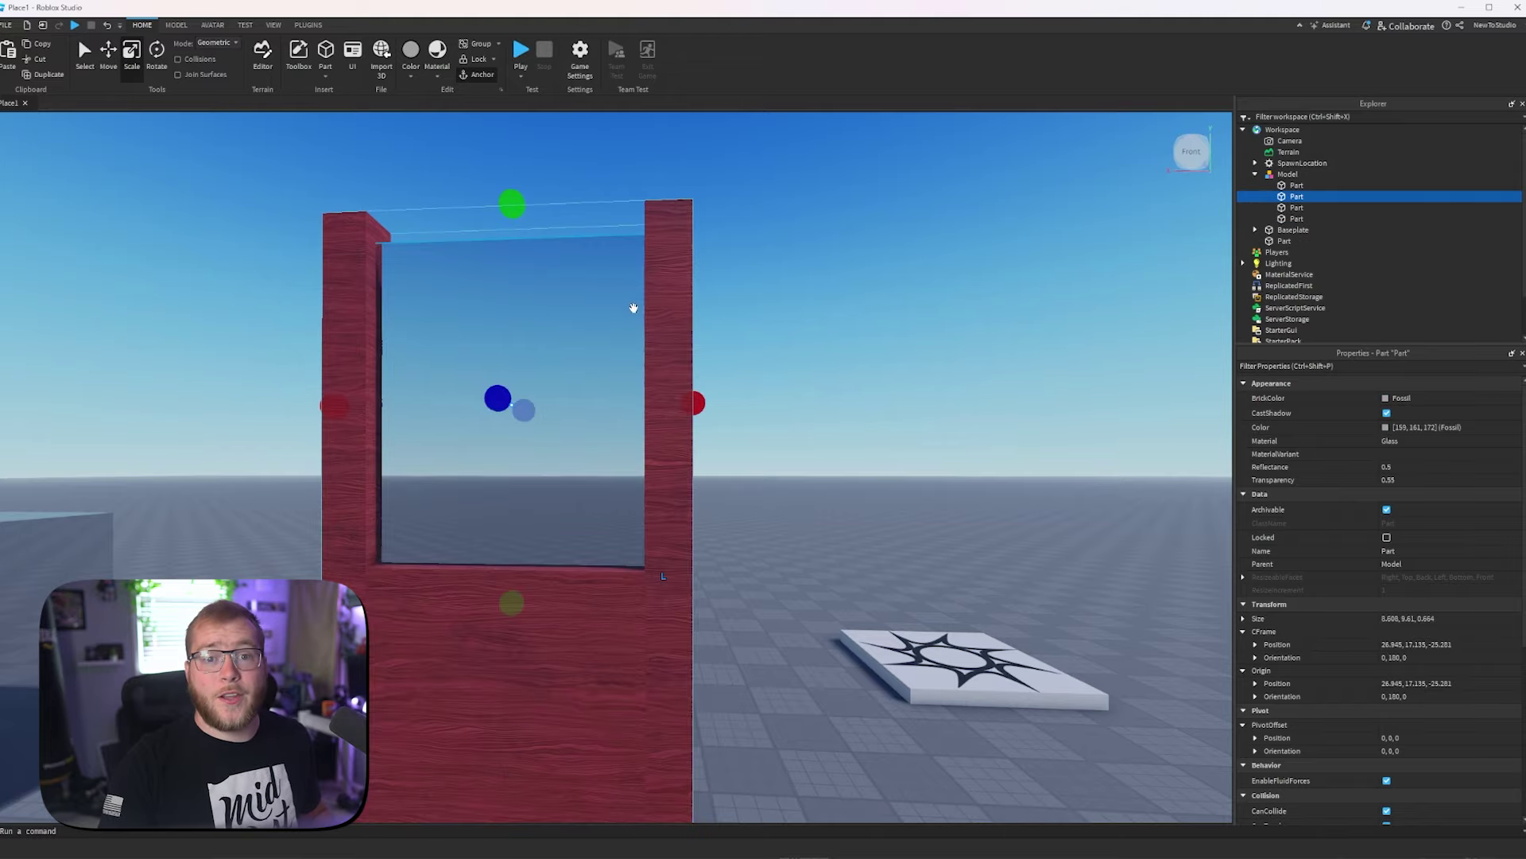
Duplicate the lower wooden panel and shape the copy into a top rail above the glass pane, between the posts
right_drag(634, 307, 603, 426)
scroll(603, 426, down, 5)
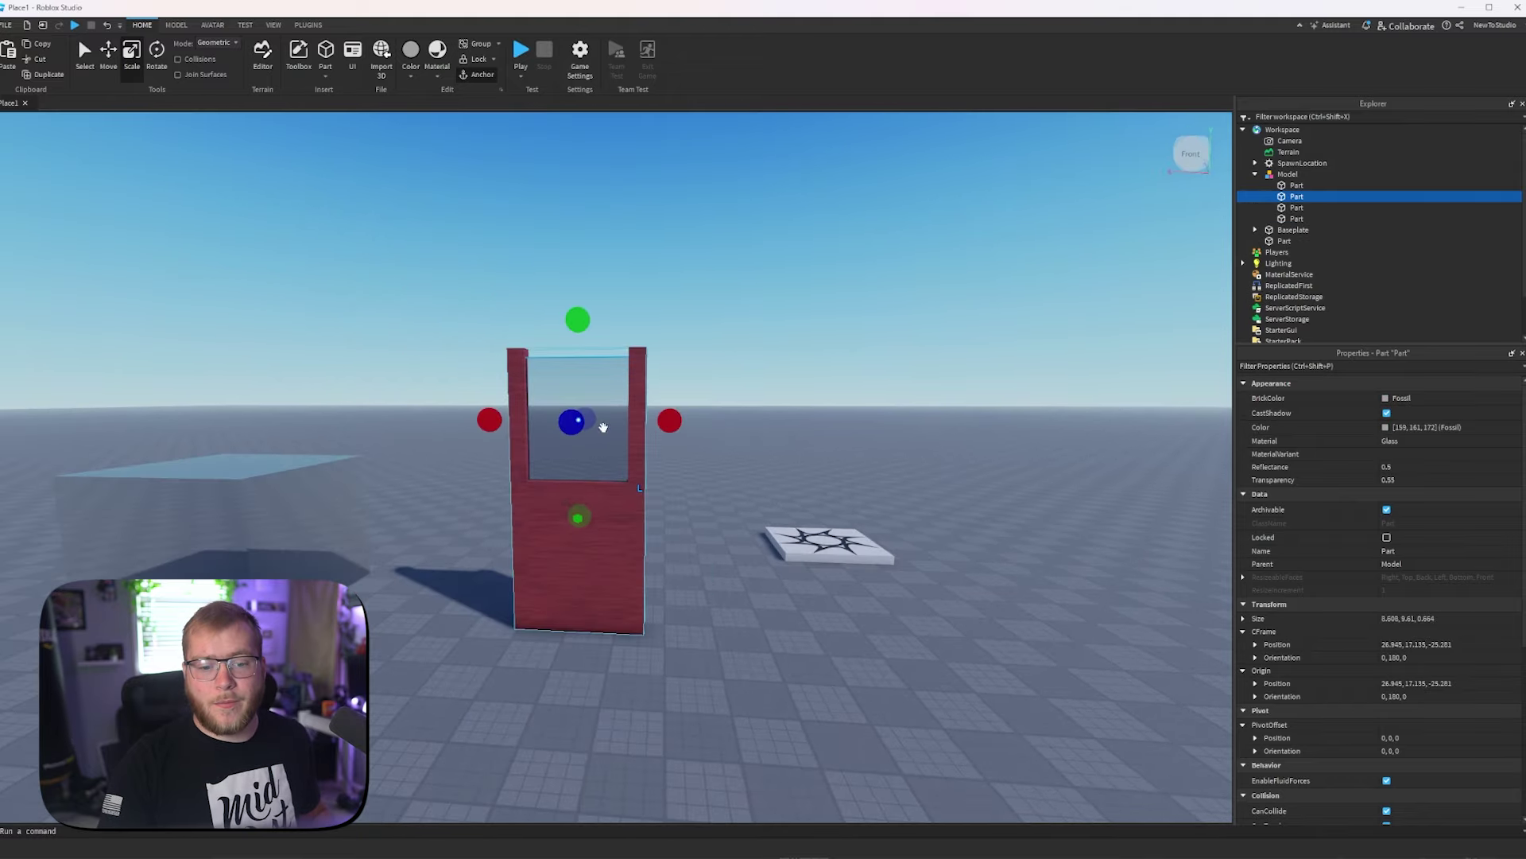
alt+click(608, 508)
drag(602, 482, 604, 355)
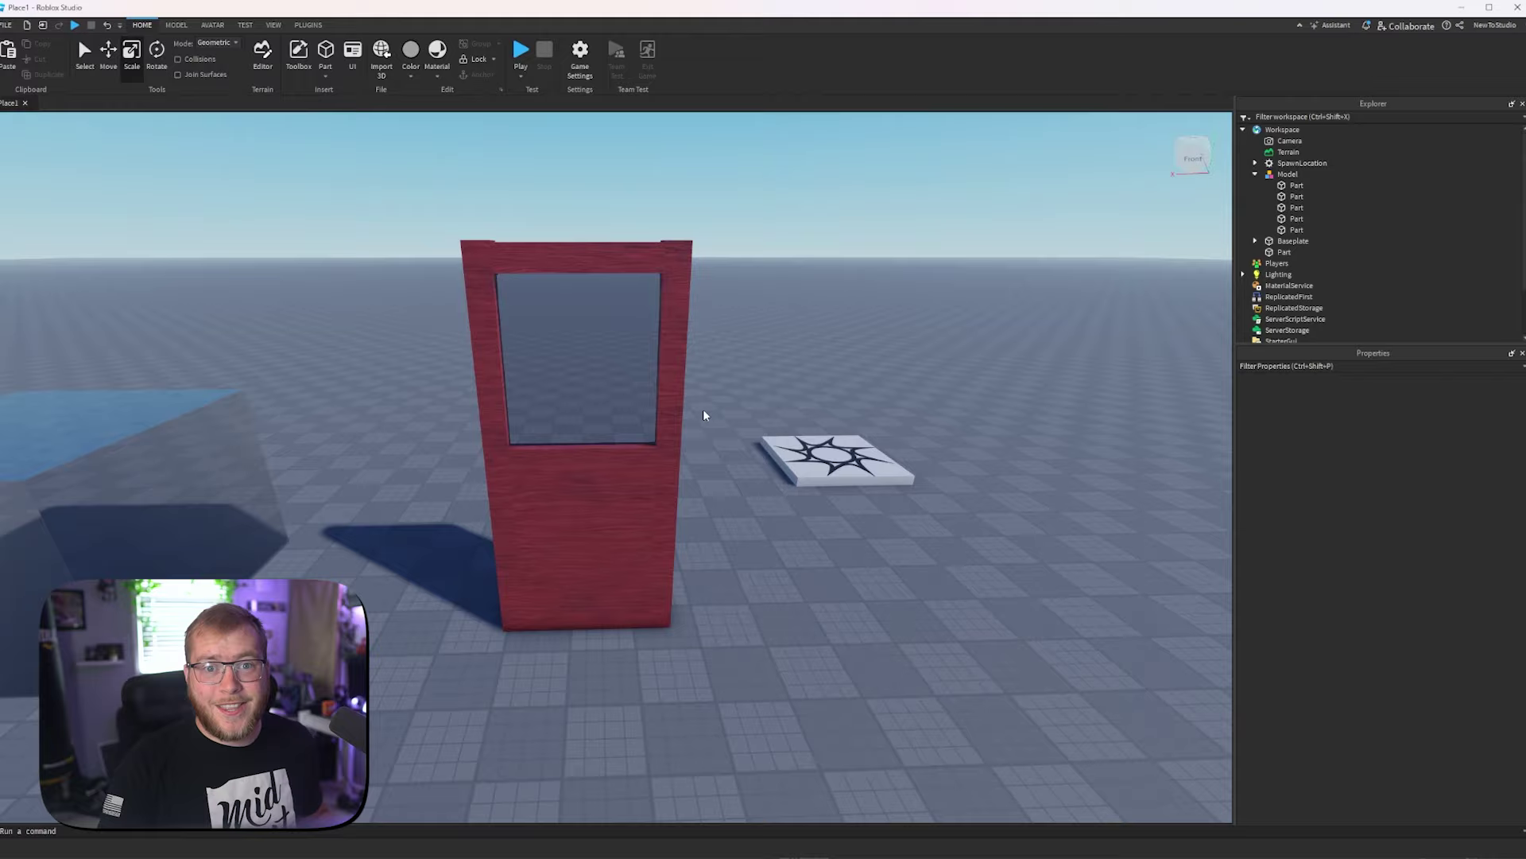
Examine the upper corner where the top rail meets the side post
key(w)
right_drag(703, 411, 703, 410)
right_drag(768, 320, 768, 319)
key(w)
scroll(768, 324, down, 2)
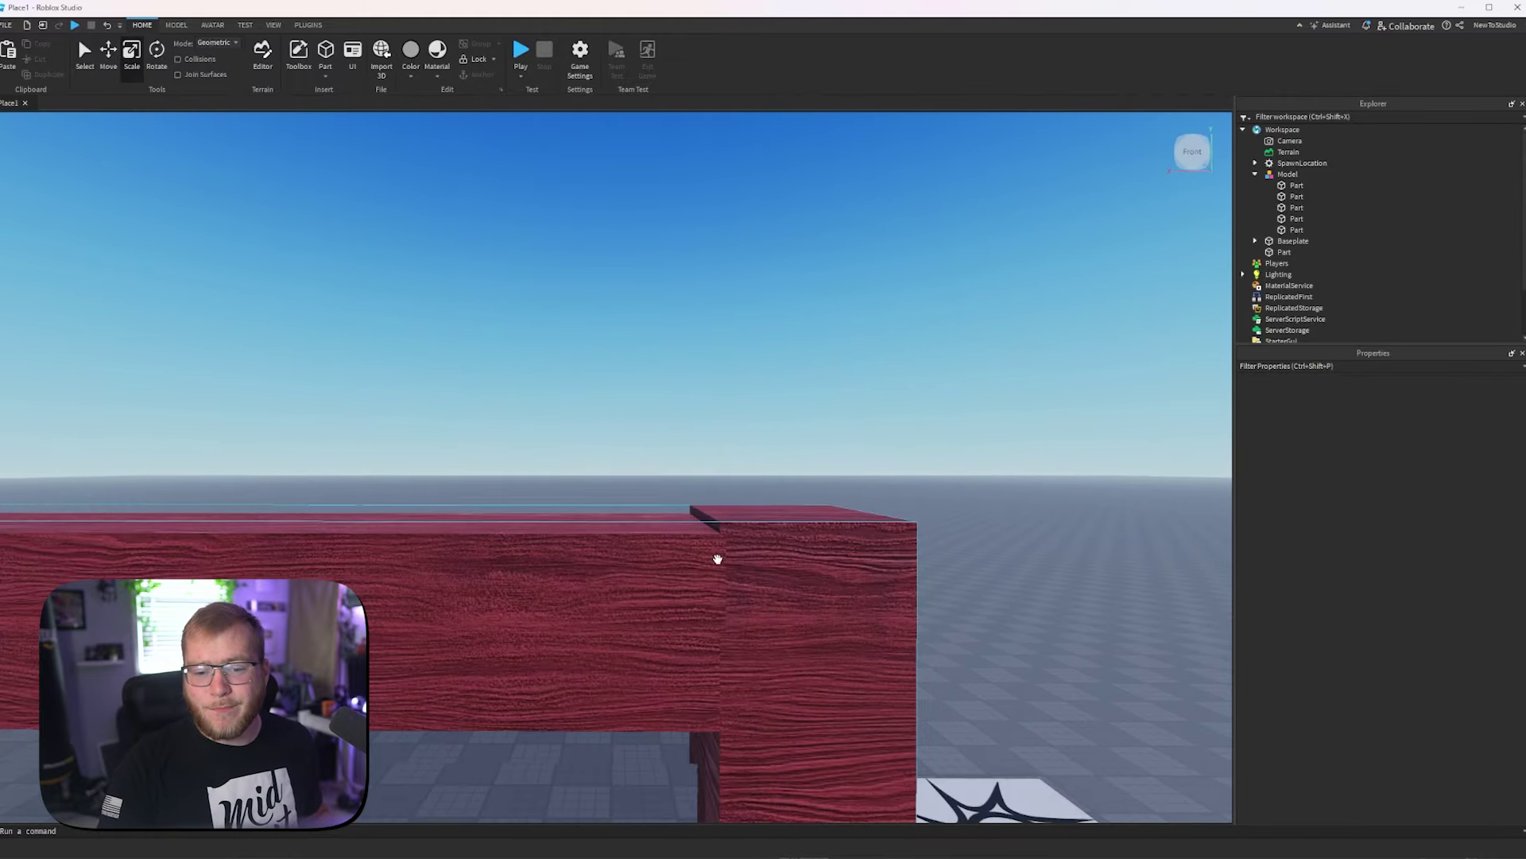